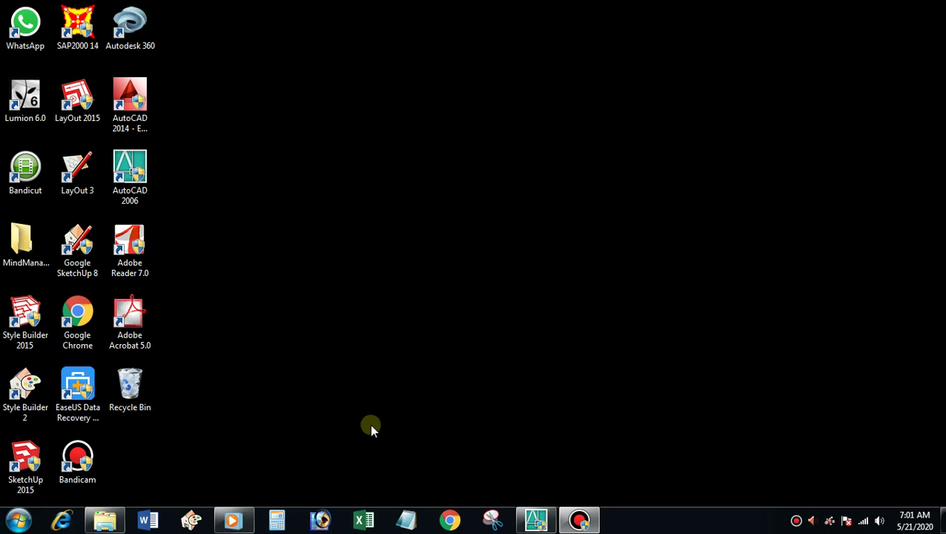
Step: Open the perhitungan tie beam.sloof workbook from the bahan > Teknik sipil folder
click(104, 522)
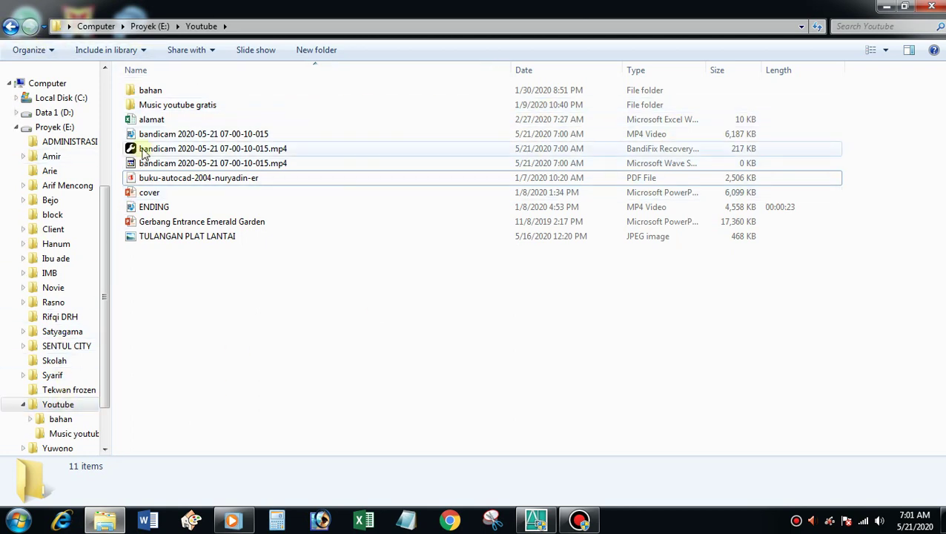
double_click(150, 90)
double_click(154, 121)
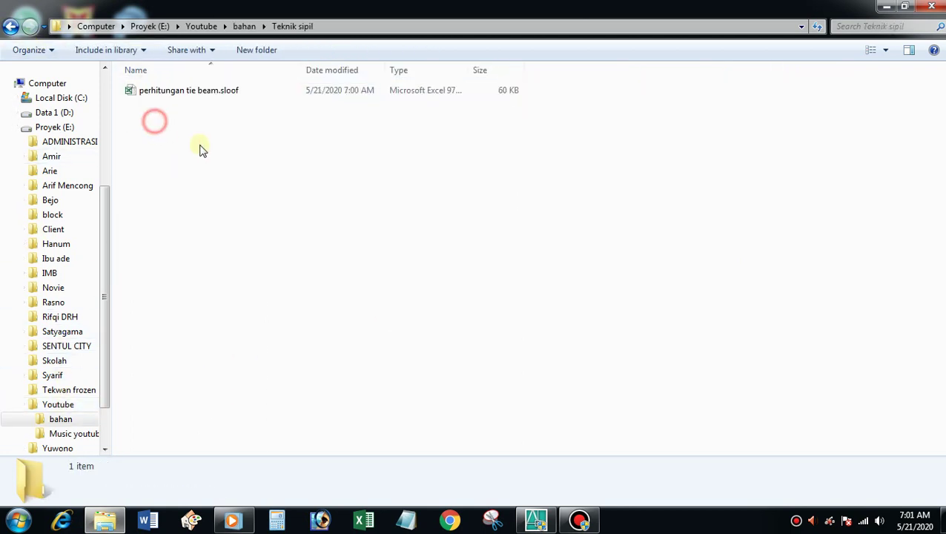
double_click(208, 90)
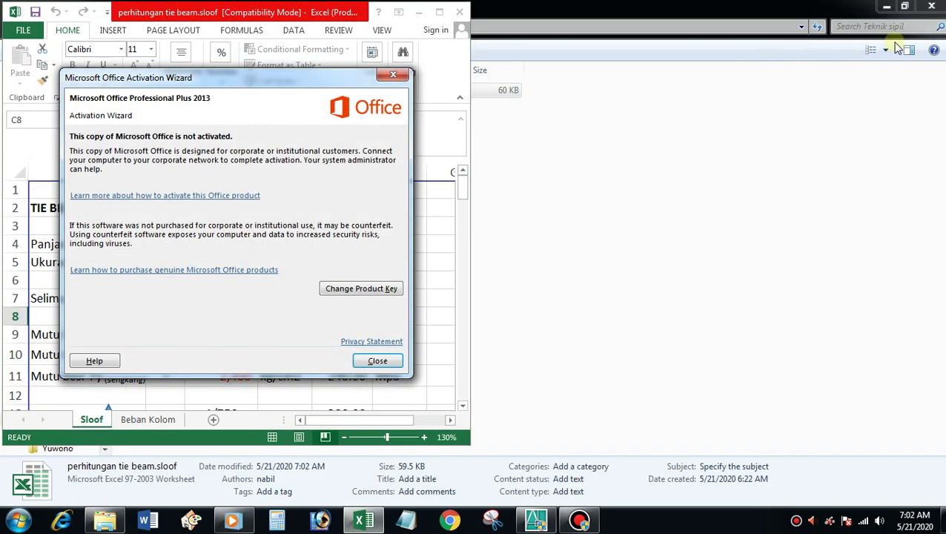
Step: Hide Explorer, dismiss the activation notice and make the Excel window taller
click(886, 6)
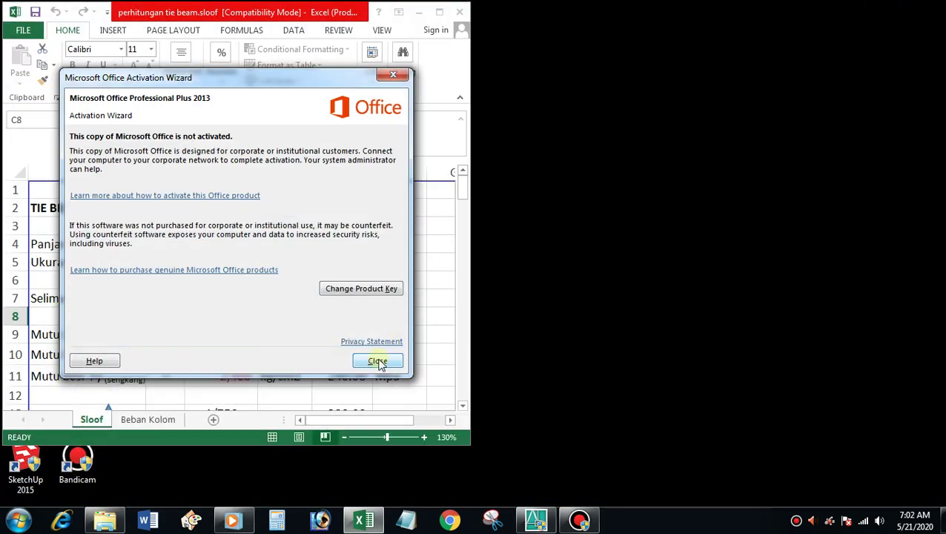
click(379, 362)
drag(365, 445, 364, 508)
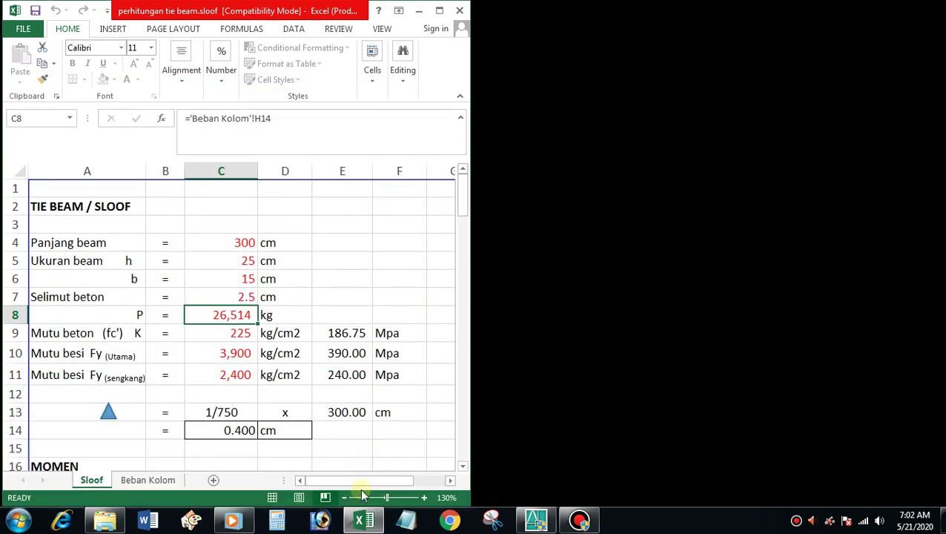
click(433, 224)
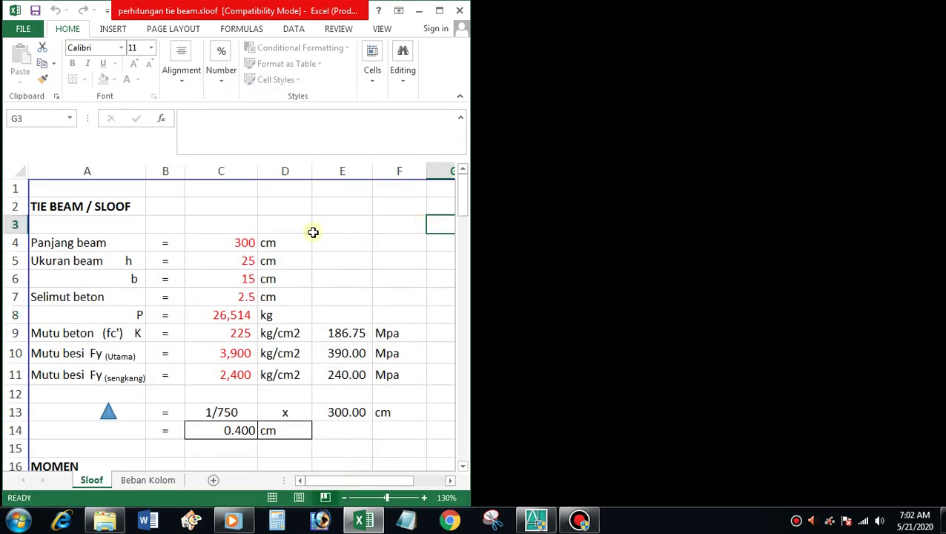
click(287, 205)
key(Left)
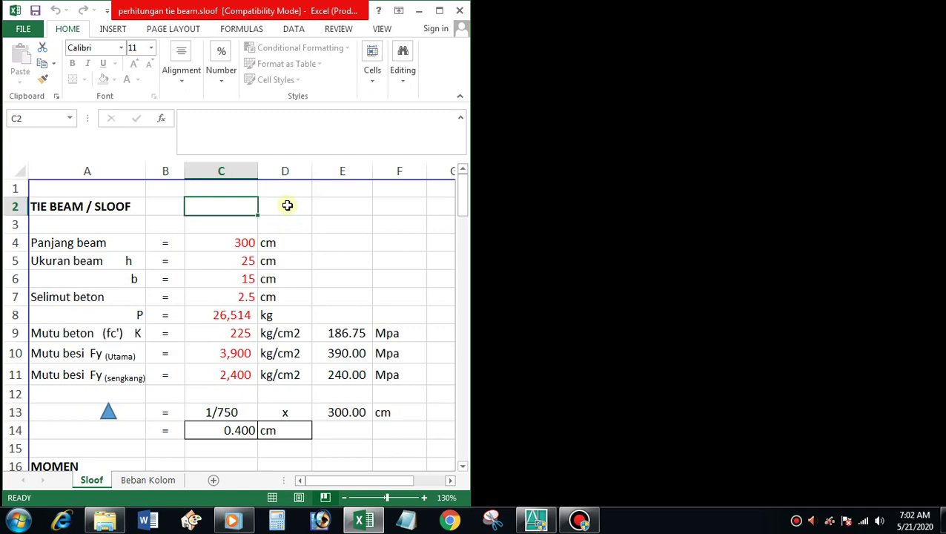
key(Down)
key(Down)
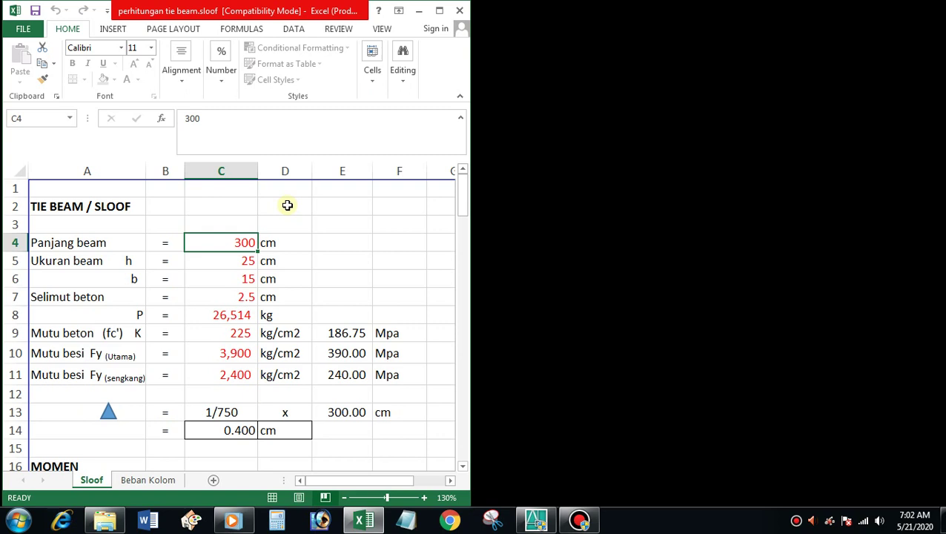
click(535, 518)
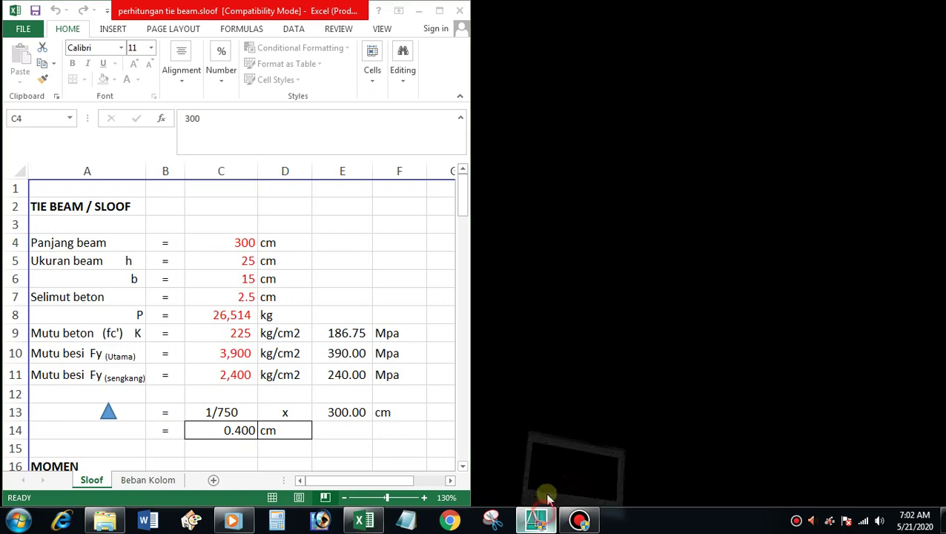
Step: Zoom around the AutoCAD floor plan, then return to Excel cell C4
scroll(604, 202, down, 4)
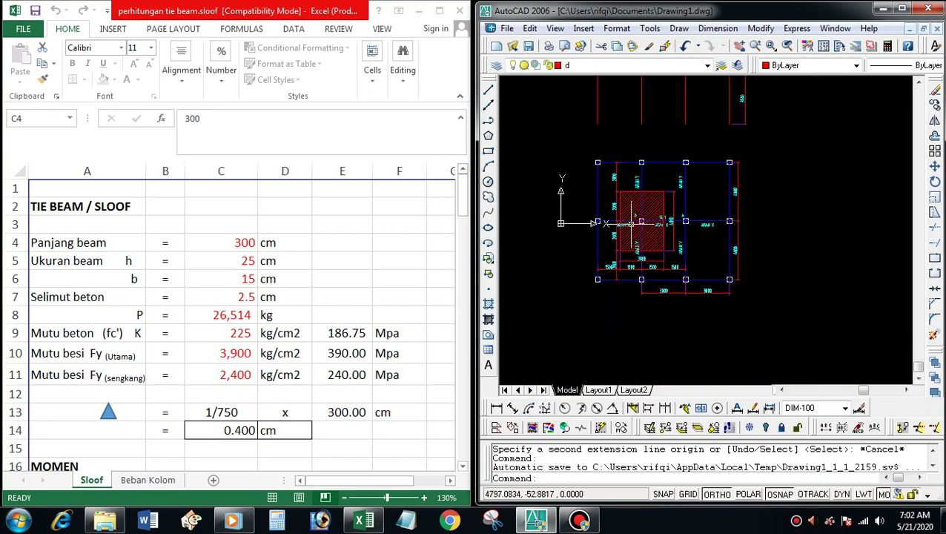
scroll(652, 256, up, 2)
scroll(556, 178, down, 3)
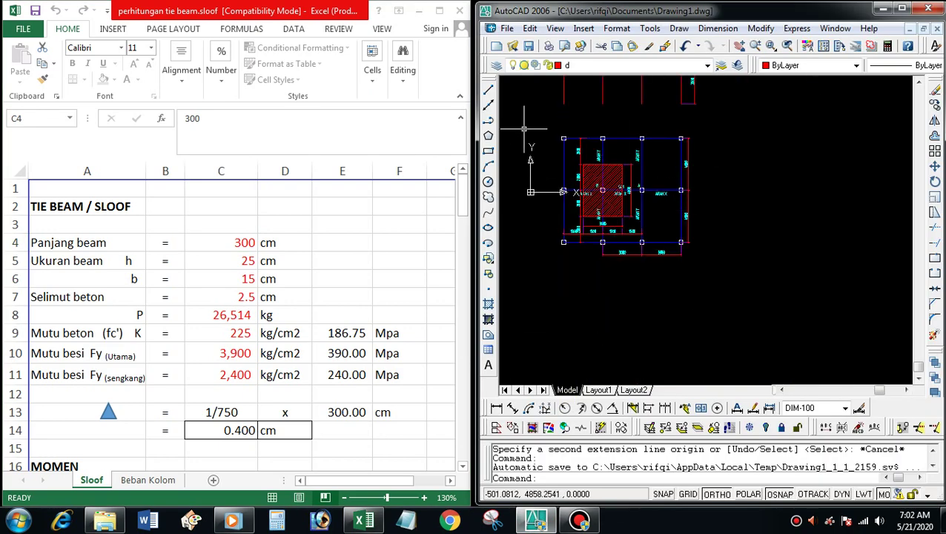
scroll(528, 130, up, 3)
scroll(644, 167, up, 1)
scroll(690, 247, down, 2)
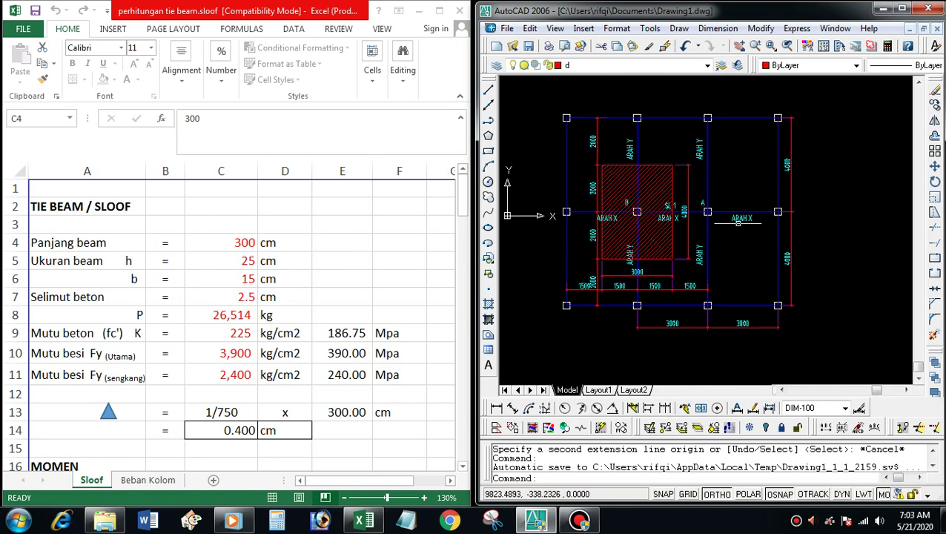
scroll(593, 211, up, 3)
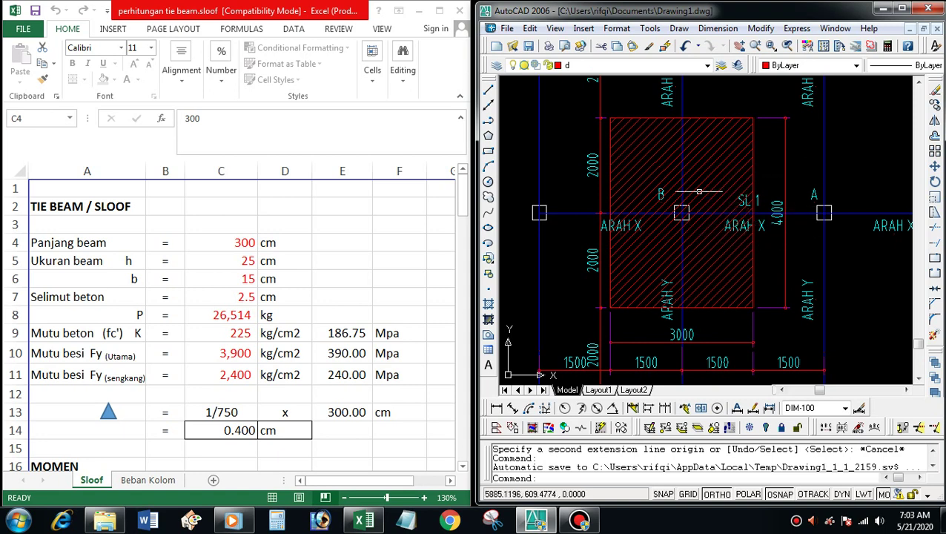
scroll(631, 202, down, 2)
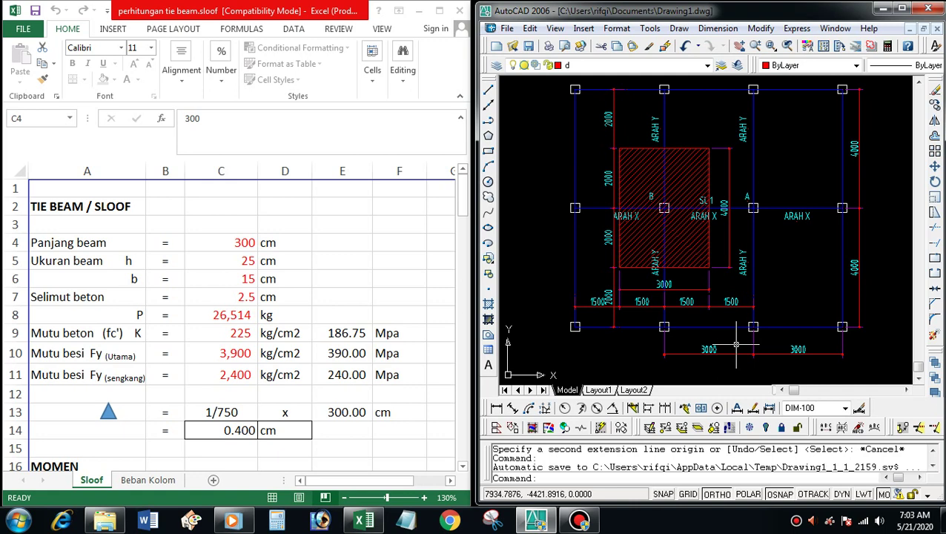
click(230, 243)
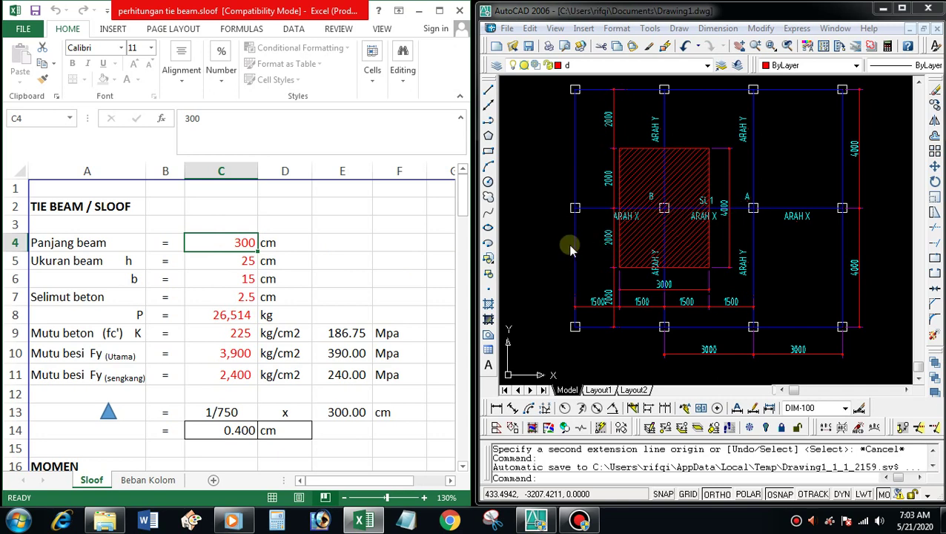
Step: Enter 300 cm beam length in C4 and set height C5 to =C4/12
text(300)
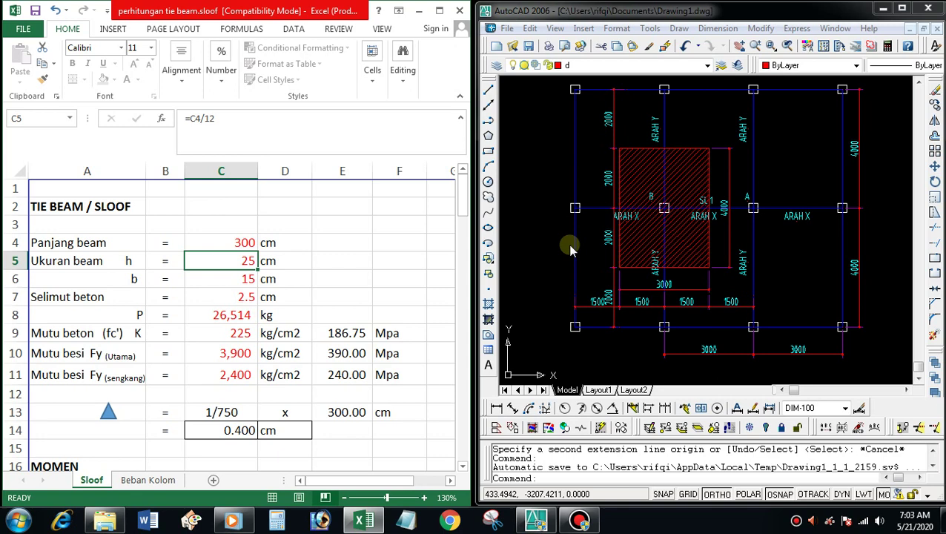
text(=)
click(242, 243)
text(/)
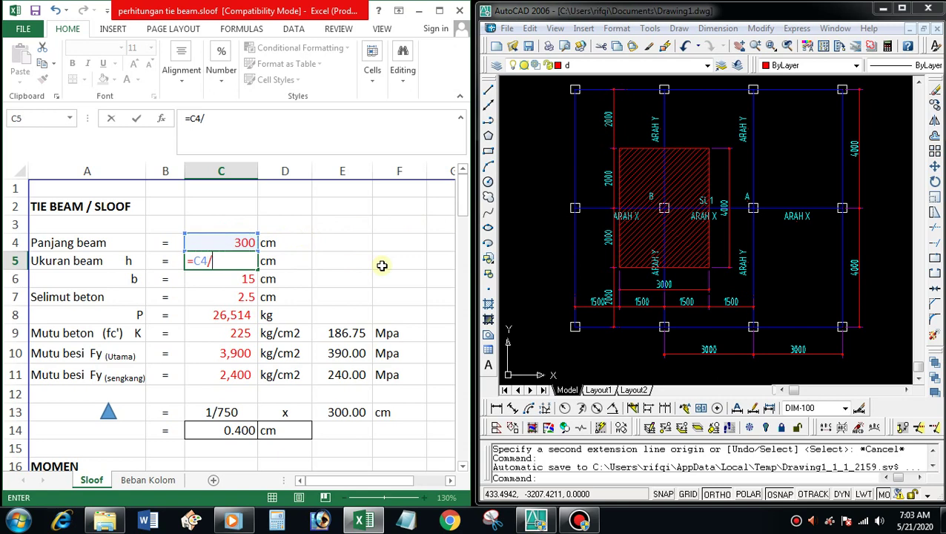
text(12)
key(Return)
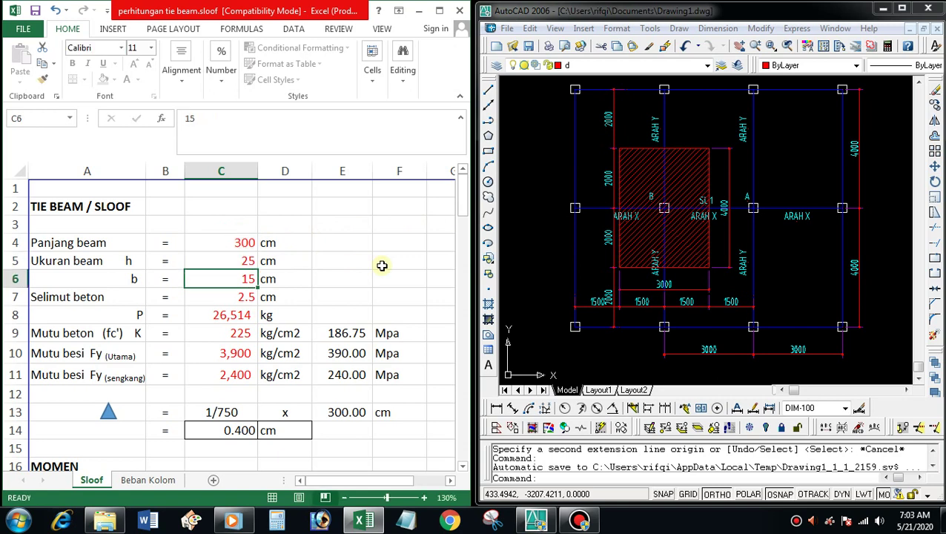
Step: Set the beam width in C6 to 15, replacing the trial =C5/2 formula
text(=)
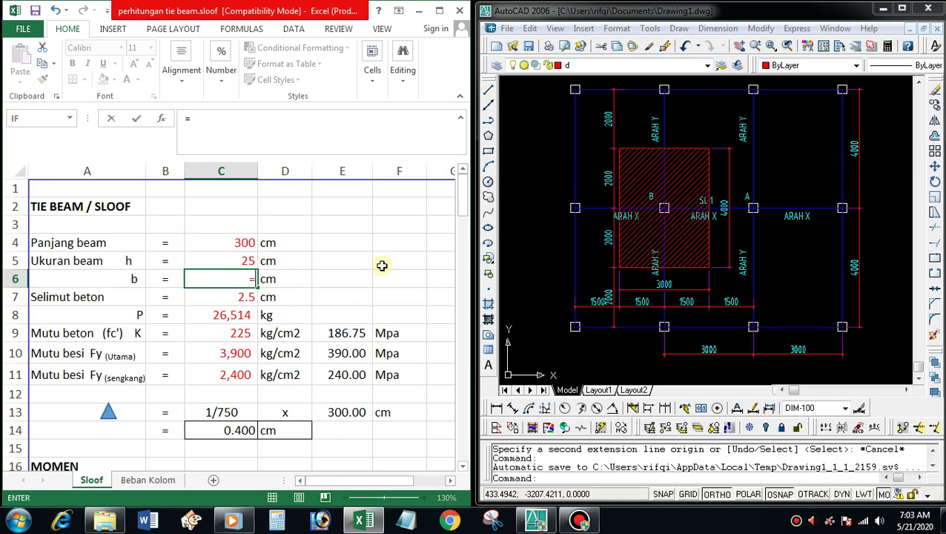
key(Up)
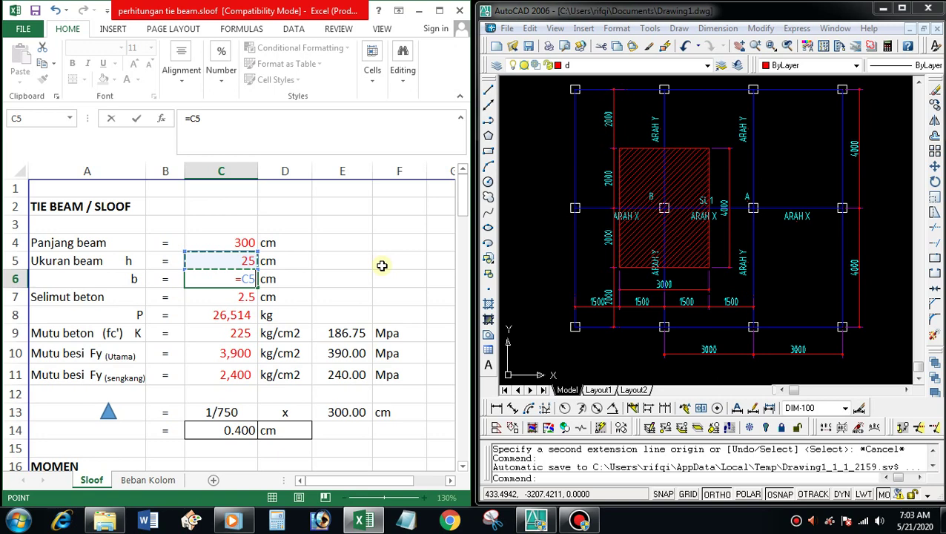
text(/2)
key(Return)
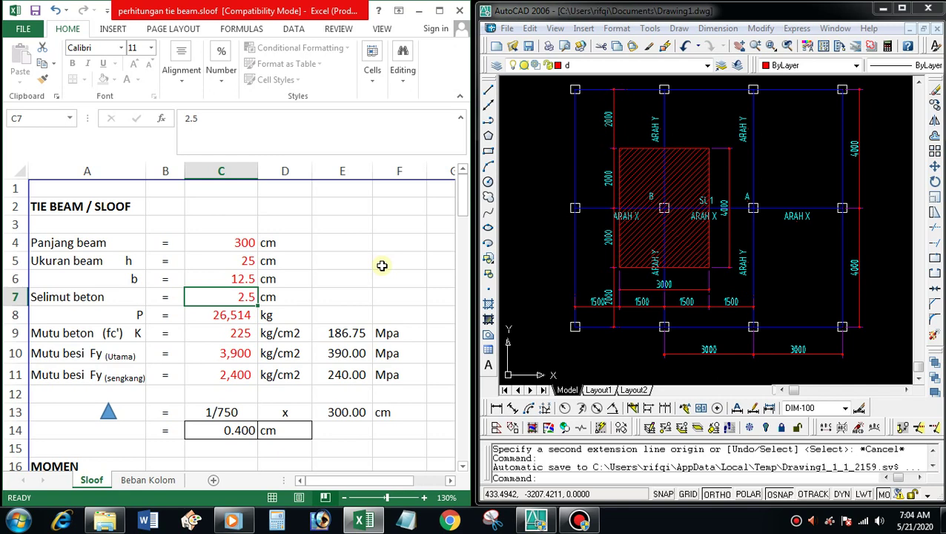
key(Up)
text(15)
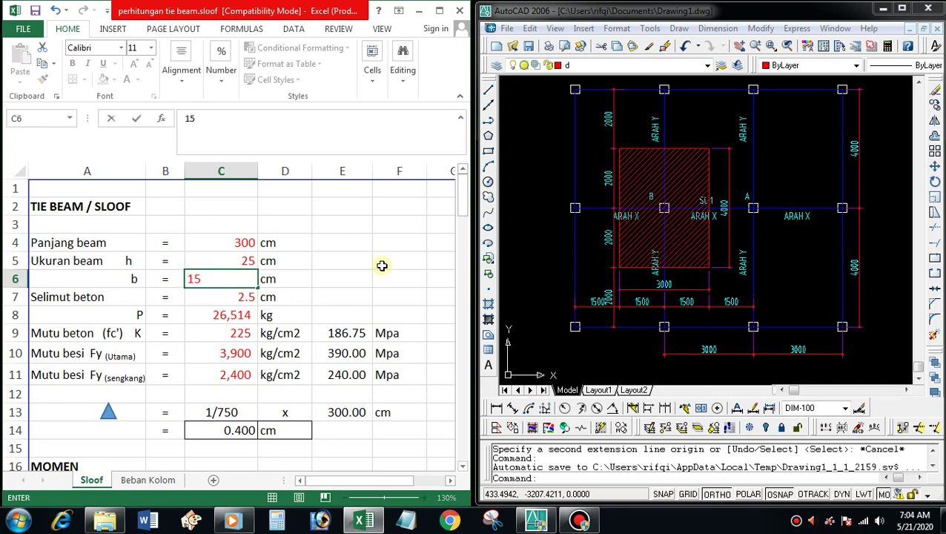
key(Return)
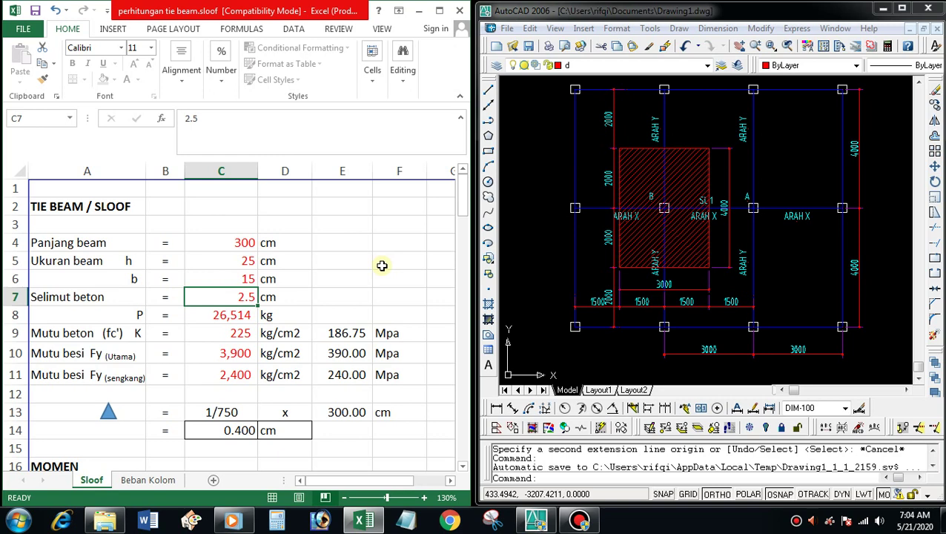
key(Down)
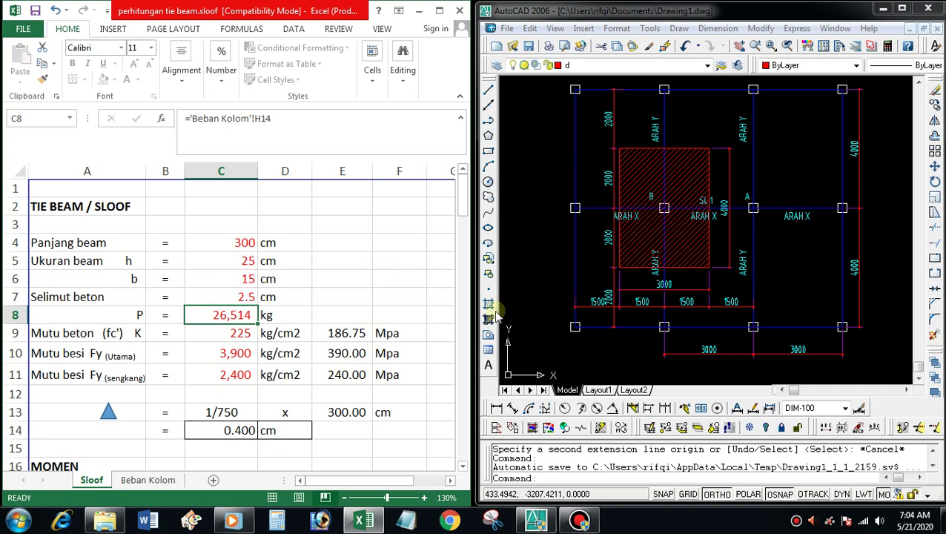
click(630, 345)
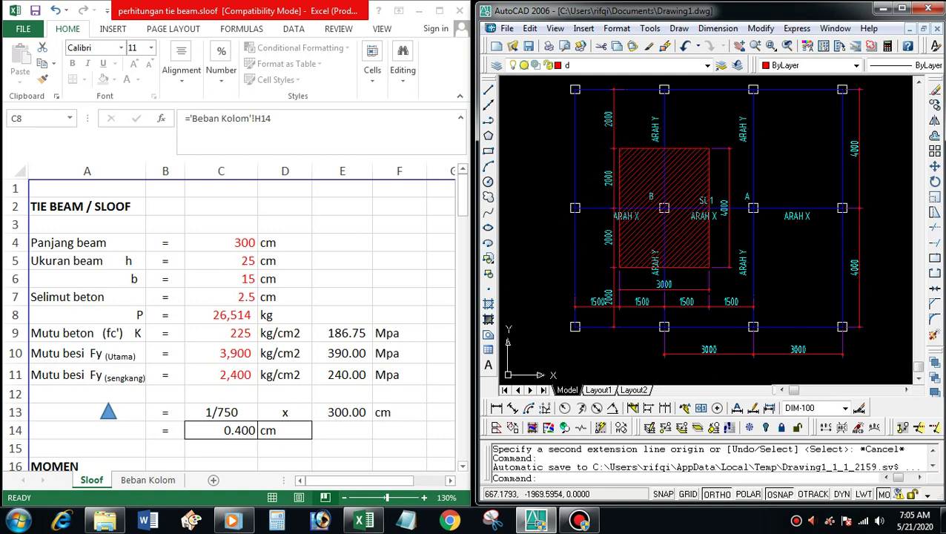
Step: Go to the Beban Kolom sheet and dismiss its protected-sheet warning
click(159, 480)
double_click(236, 363)
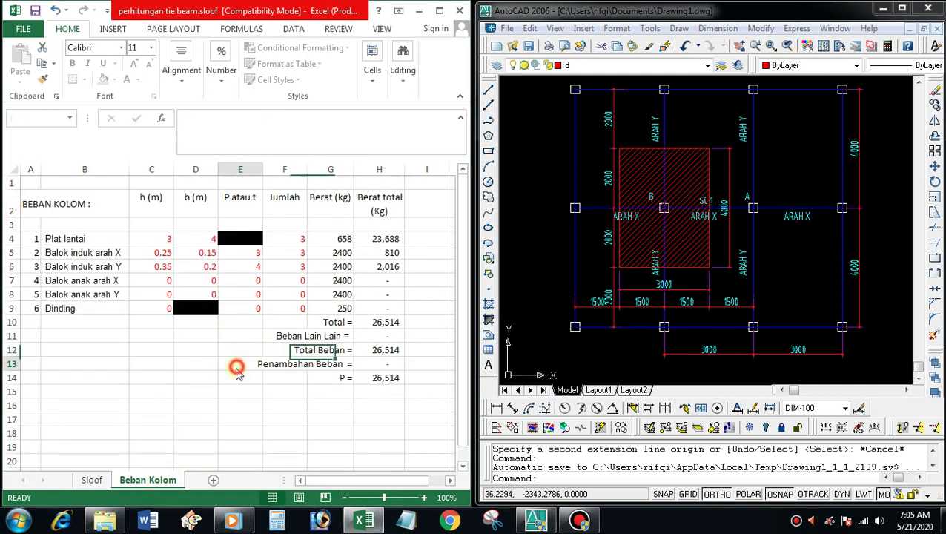
click(645, 231)
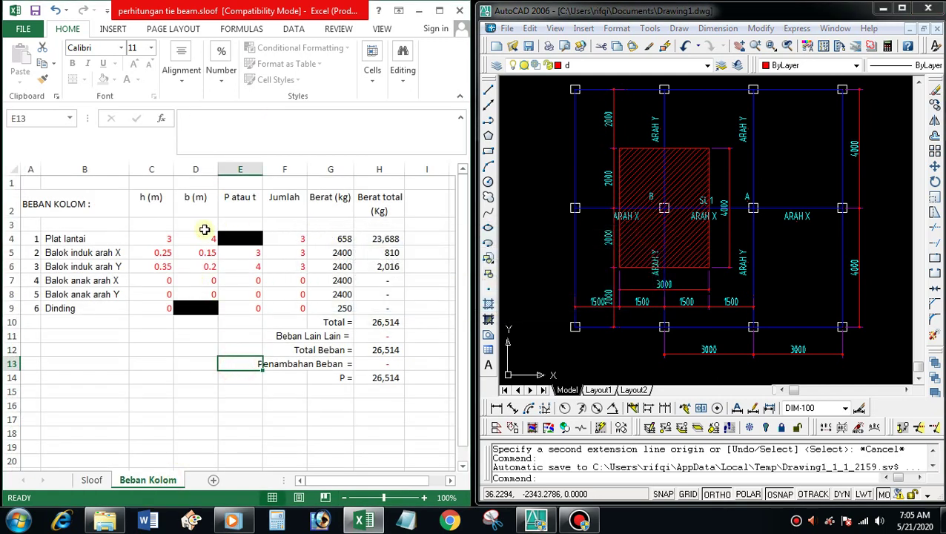
Step: Set the Plat lantai width b in D4 to 4 m, giving 23,688 kg
click(165, 237)
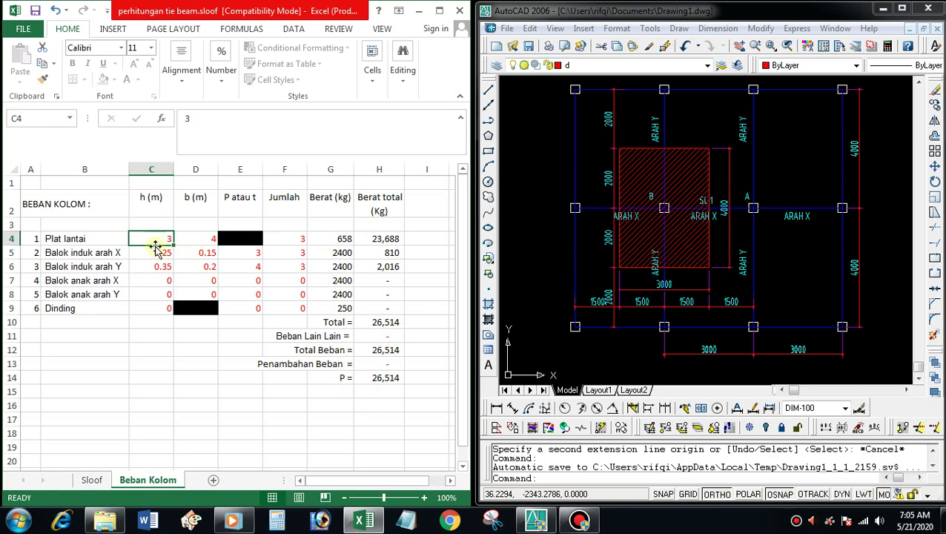
click(211, 238)
click(157, 239)
key(Right)
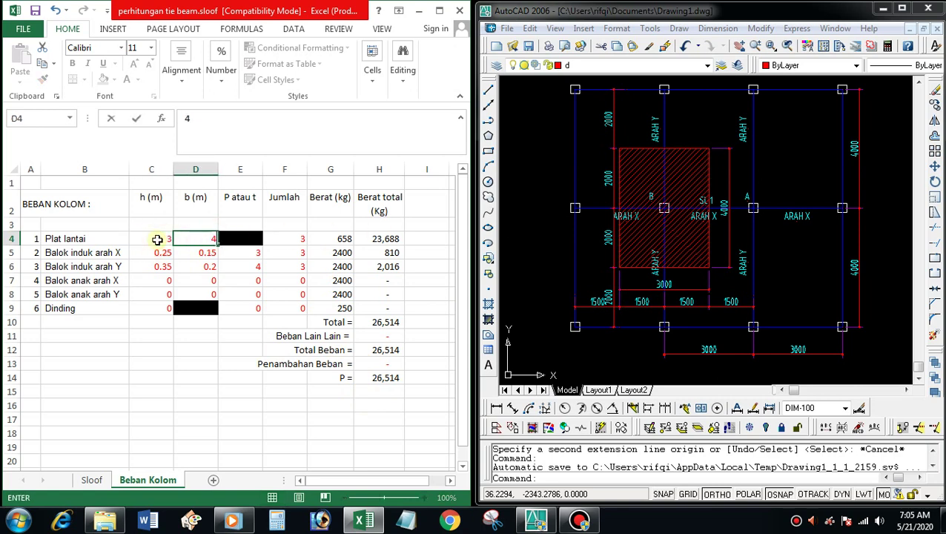
key(Right)
key(Right)
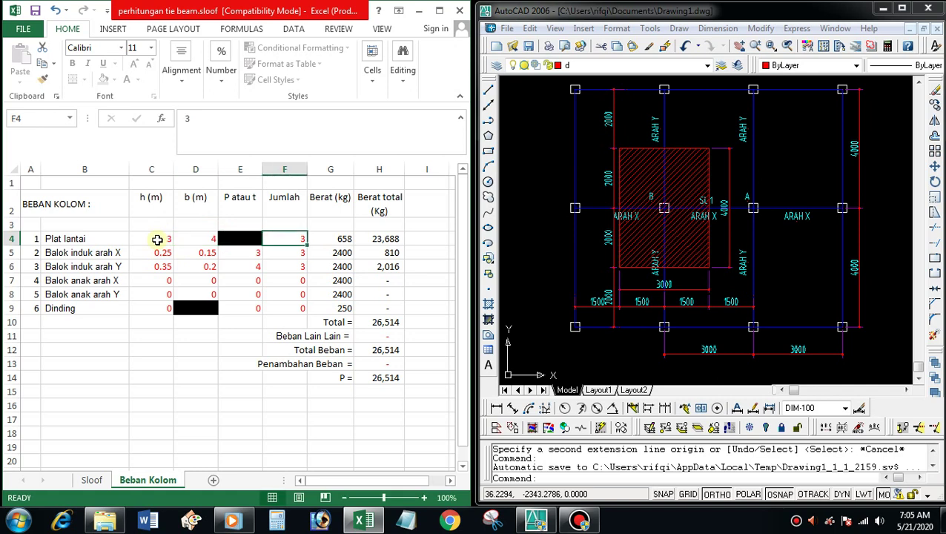
click(793, 284)
scroll(661, 284, down, 6)
scroll(676, 188, up, 3)
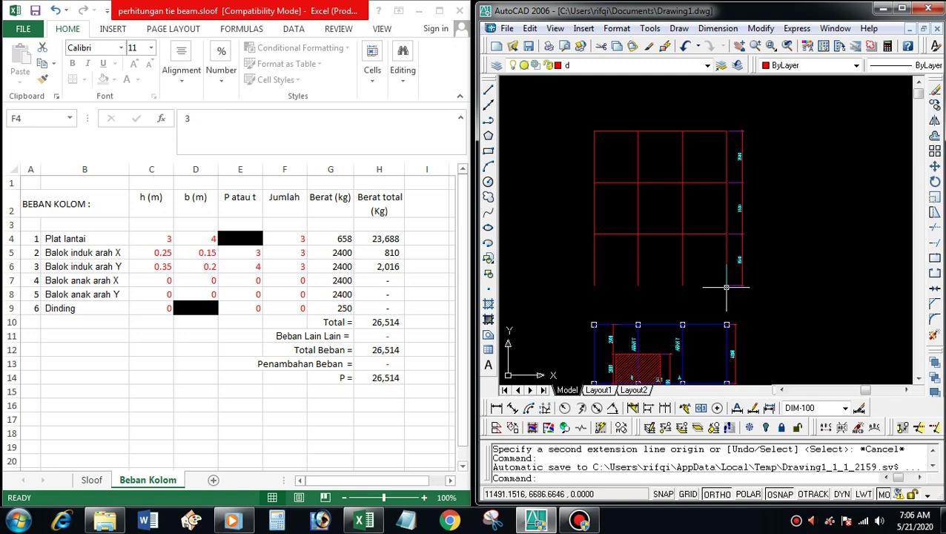
Step: Draw a line near the upper red grid in AutoCAD with the L command
scroll(686, 297, up, 3)
text(l)
key(Return)
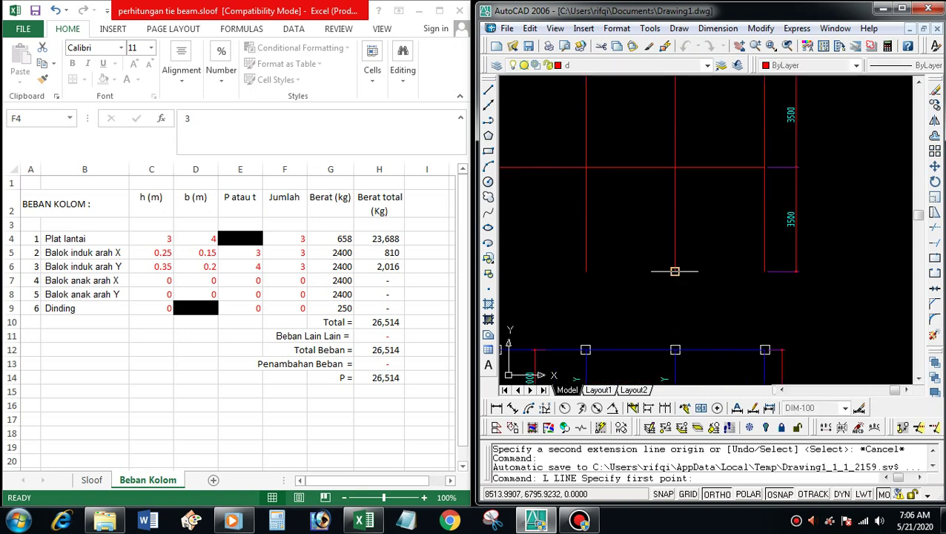
click(673, 270)
click(585, 271)
key(Escape)
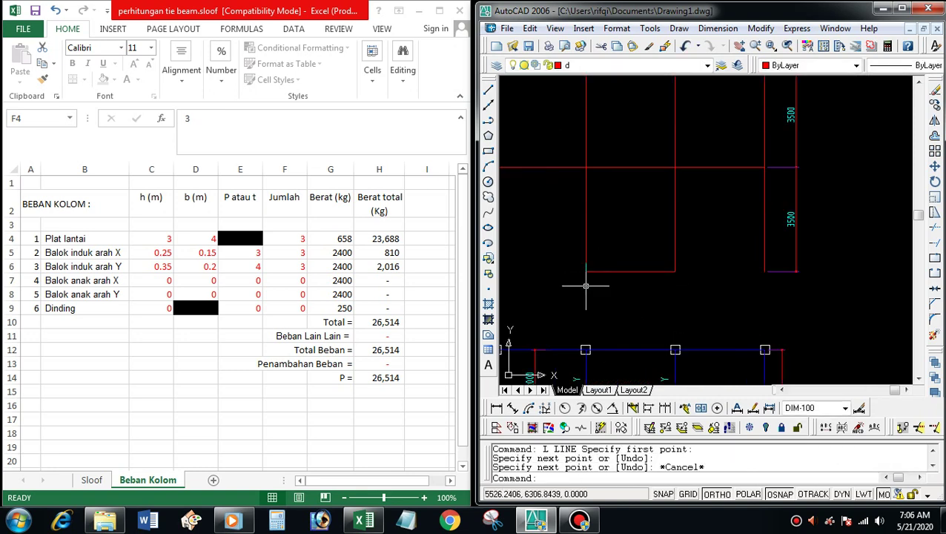
Step: Erase a line near the upper red grid, then check F4 and G4 in Excel
click(612, 261)
click(633, 292)
text(e)
key(Return)
scroll(689, 254, down, 3)
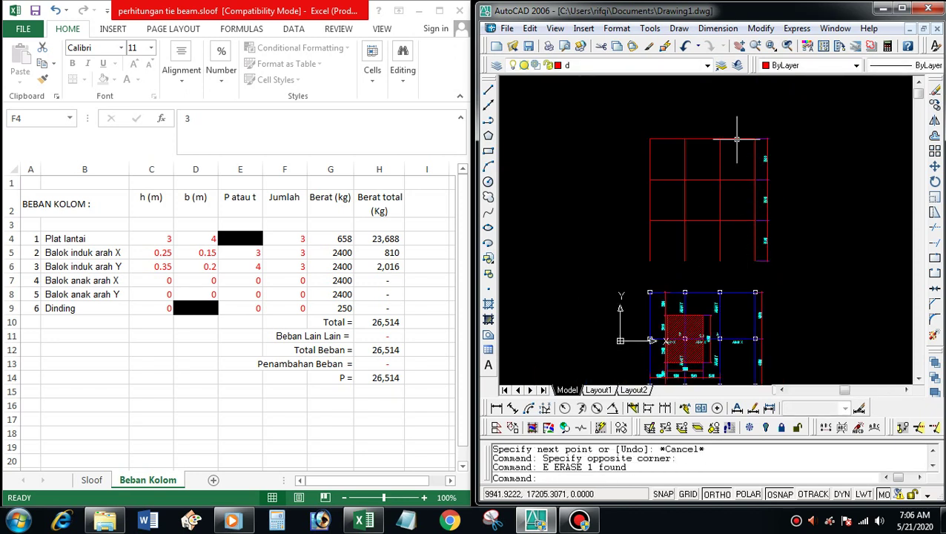
click(296, 239)
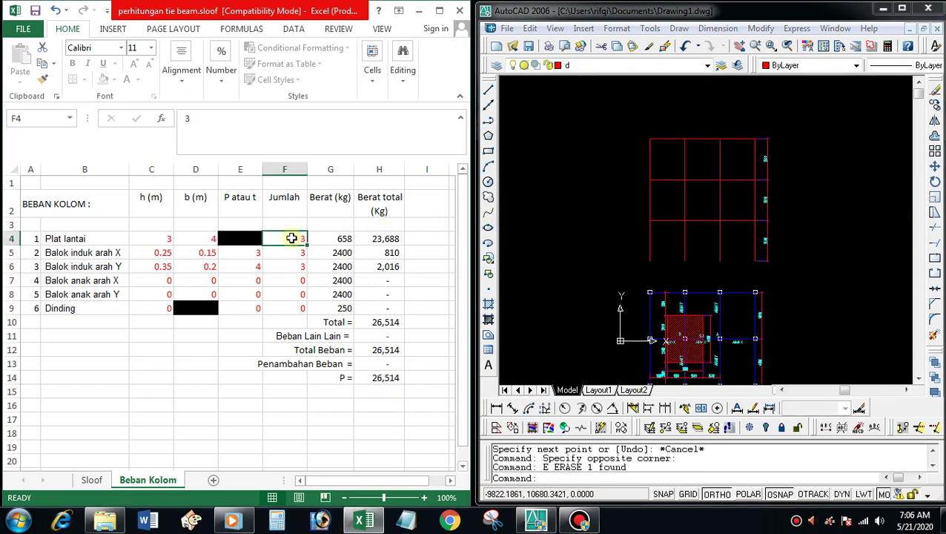
click(330, 237)
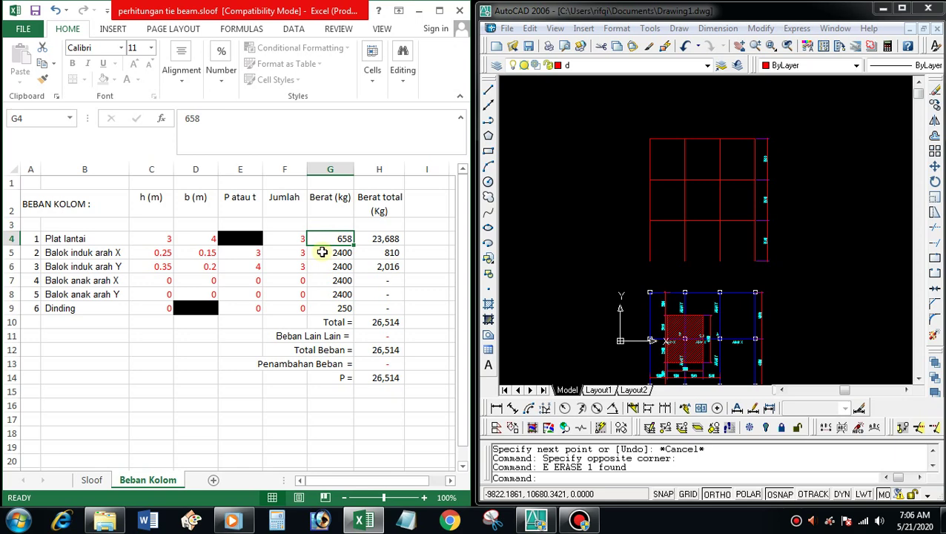
Step: Try editing the protected C5 formula and dismiss the warning
click(734, 342)
scroll(679, 359, up, 2)
scroll(679, 359, up, 2)
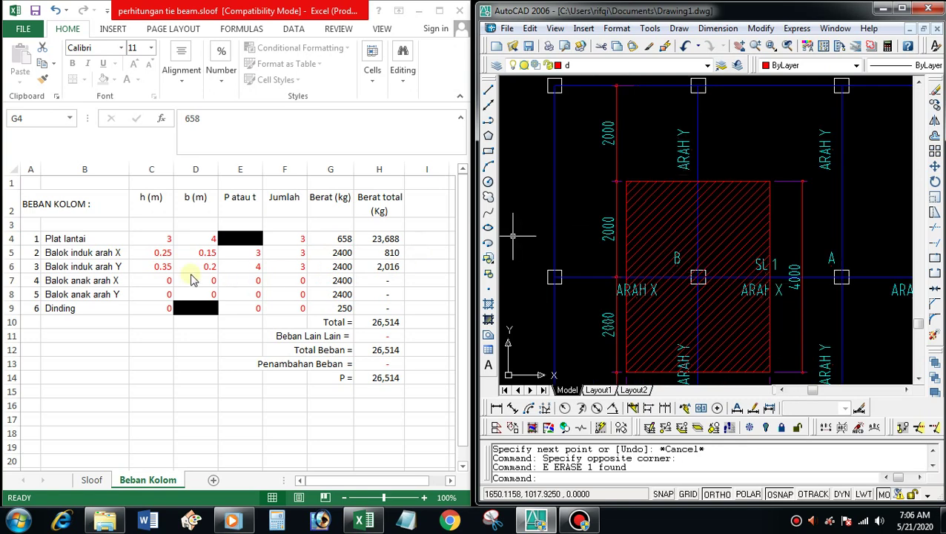
click(158, 261)
double_click(154, 251)
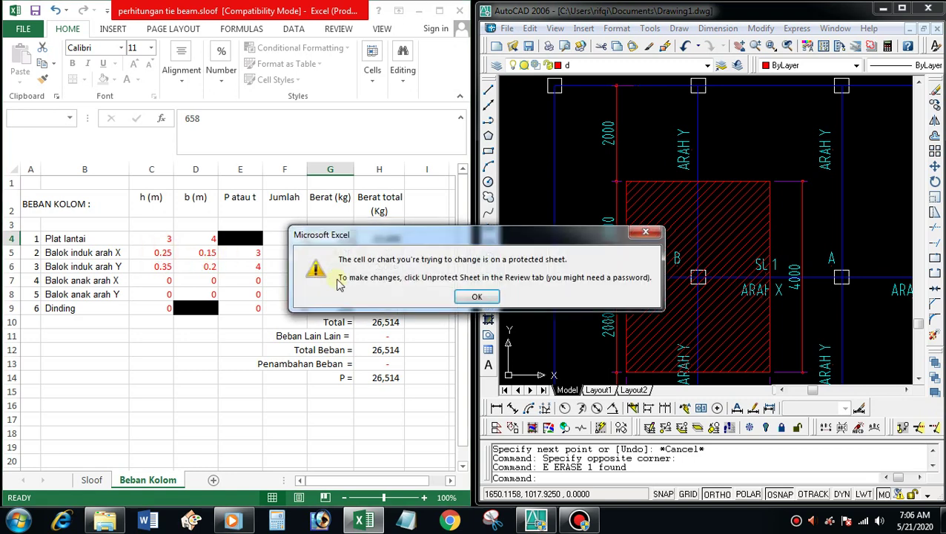
click(476, 296)
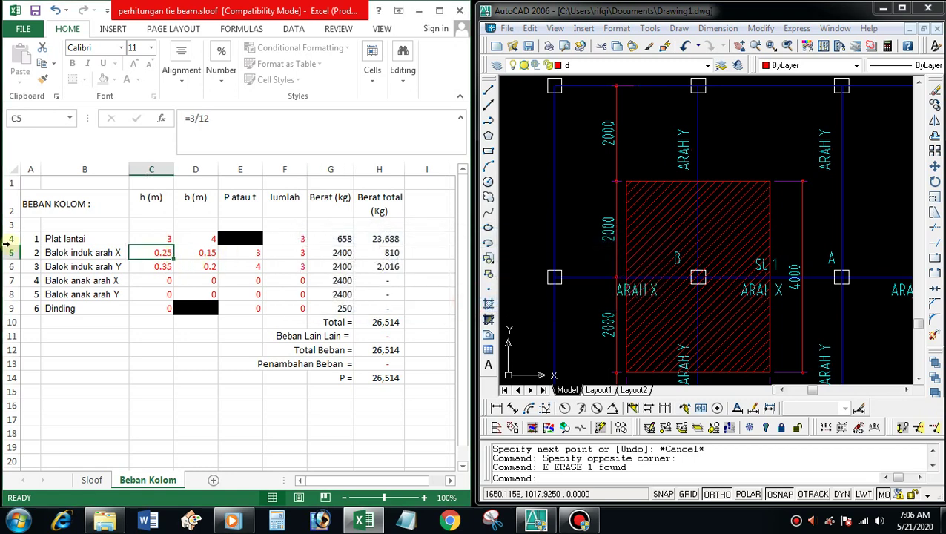
scroll(304, 267, down, 1)
scroll(304, 268, up, 1)
Step: Set the Balok induk arah X height in C5 to =C4/12 (0.25)
text(=)
key(Up)
text(/1)
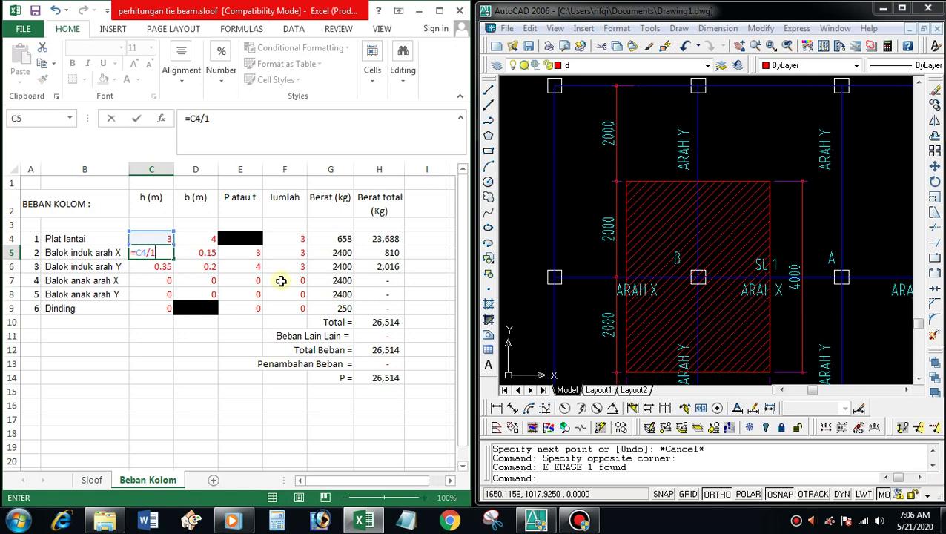
text(2)
key(Return)
Step: Try =C5/2, 0.158 and 15 as the Balok induk arah X width in D5
click(213, 252)
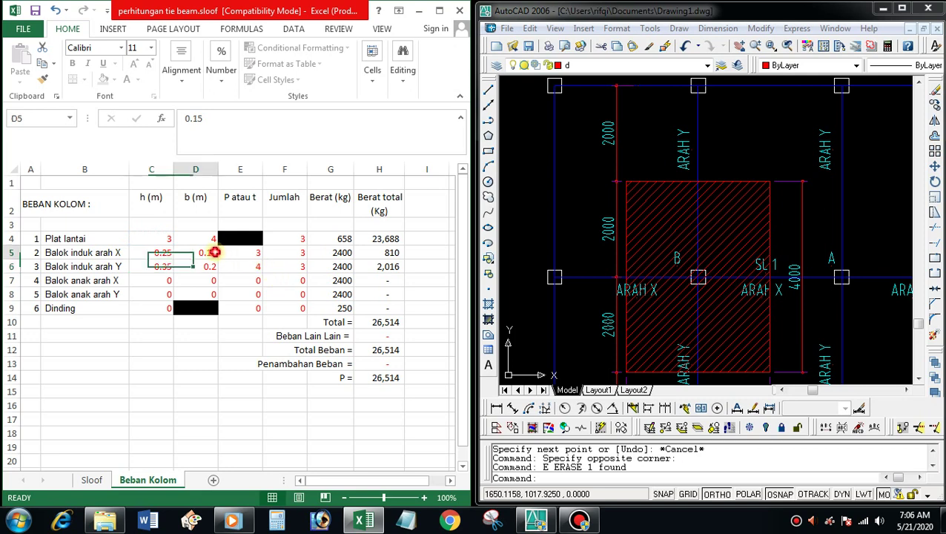
text(=)
click(161, 252)
text(/2)
key(Return)
double_click(197, 251)
key(Escape)
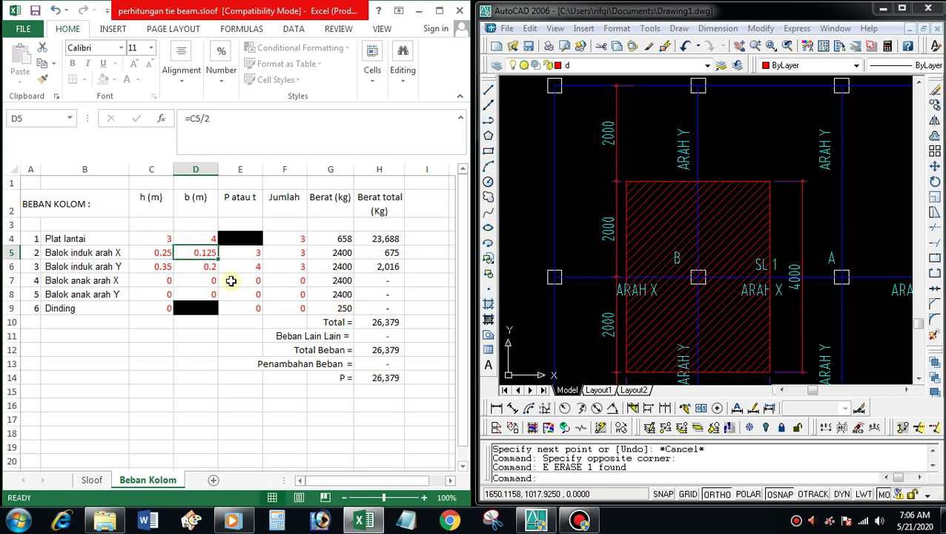
key(F2)
key(Escape)
text(0.158)
key(Return)
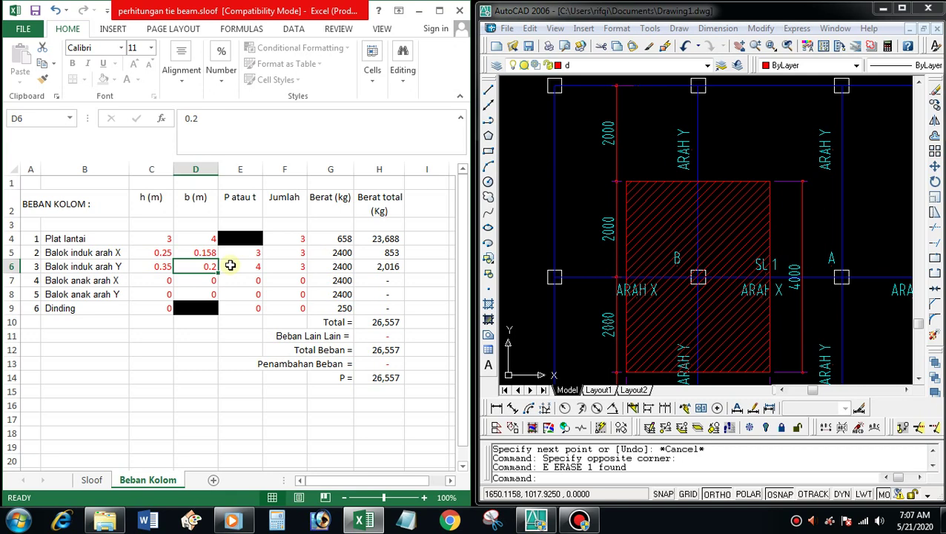
key(Up)
text(15)
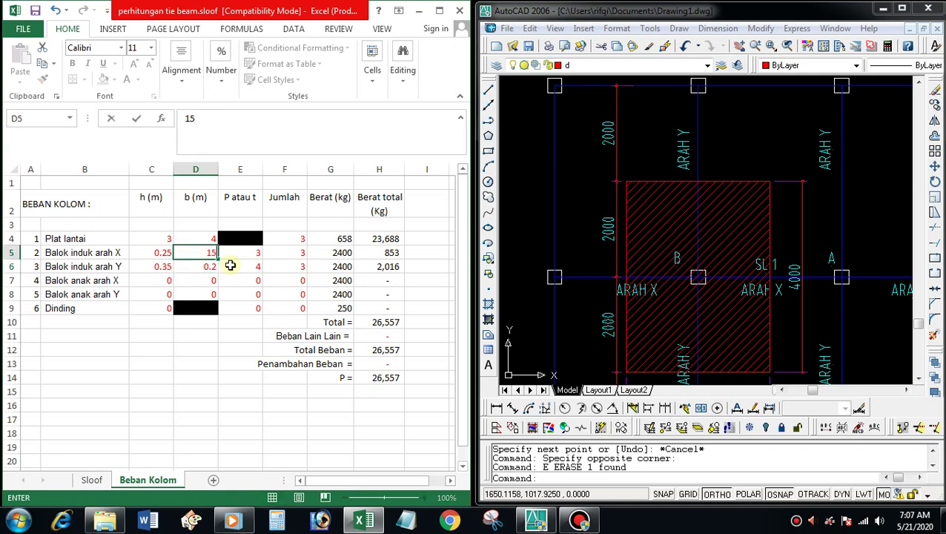
key(Return)
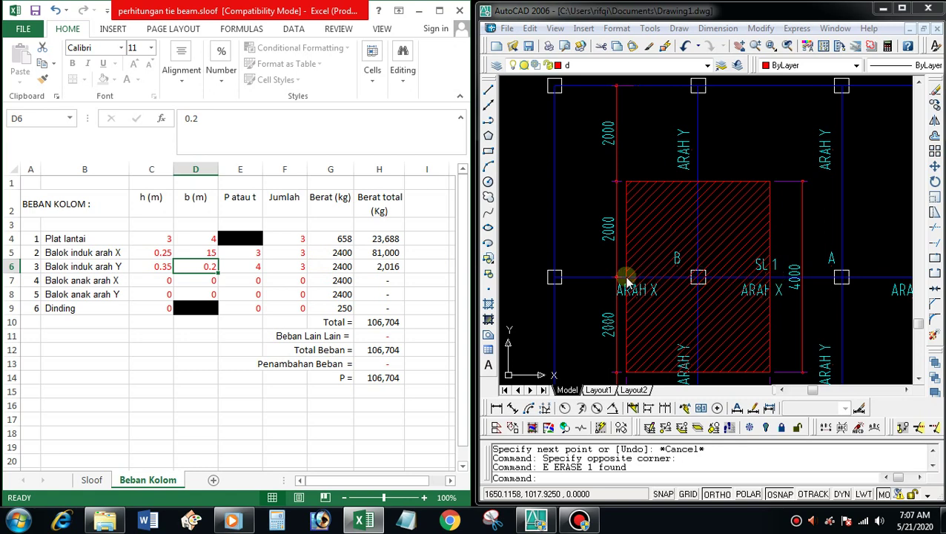
Step: Inspect the row 5 weight cells and dismiss the protected H5 warning
click(252, 250)
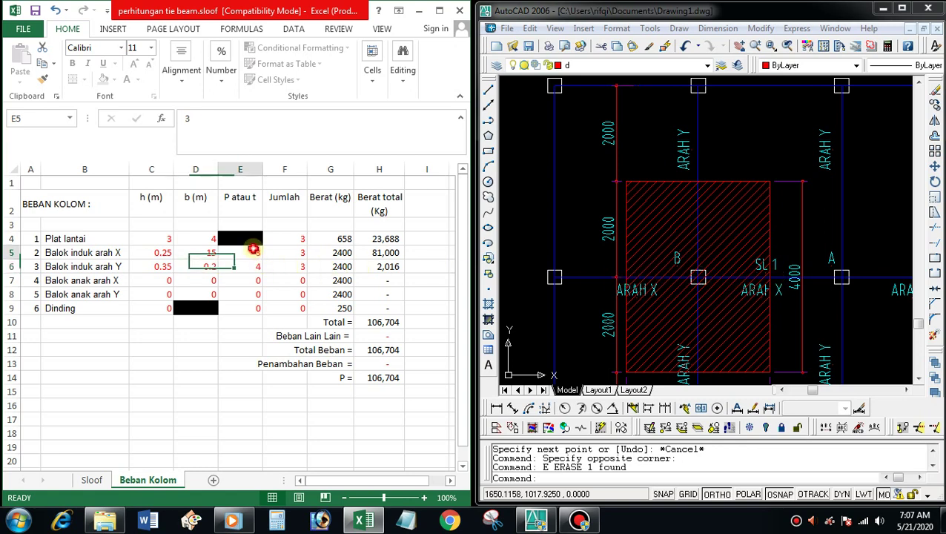
click(700, 295)
scroll(700, 295, down, 5)
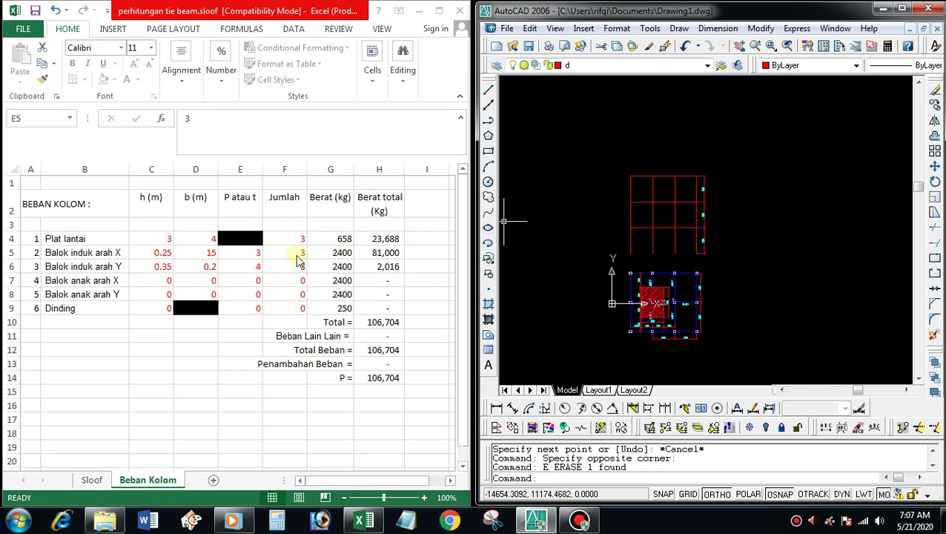
click(252, 253)
click(297, 252)
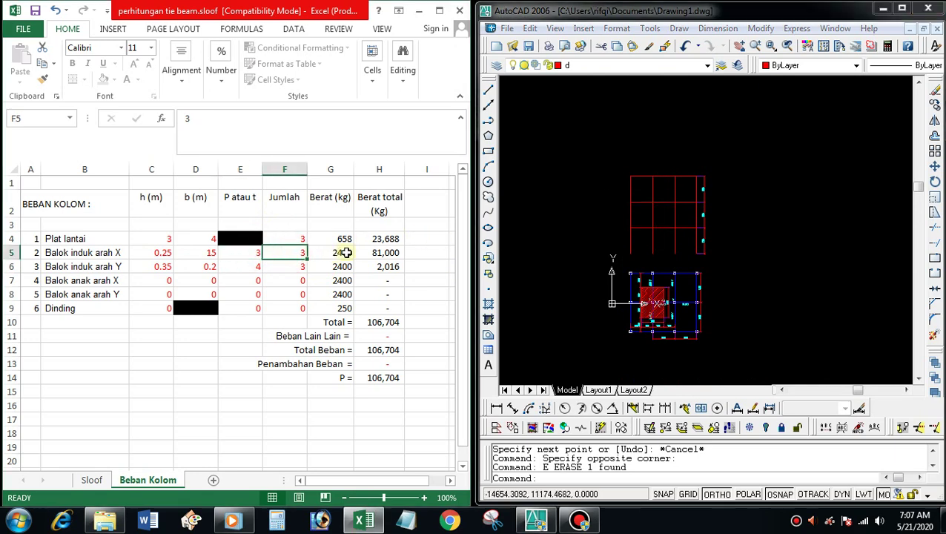
click(346, 253)
double_click(384, 253)
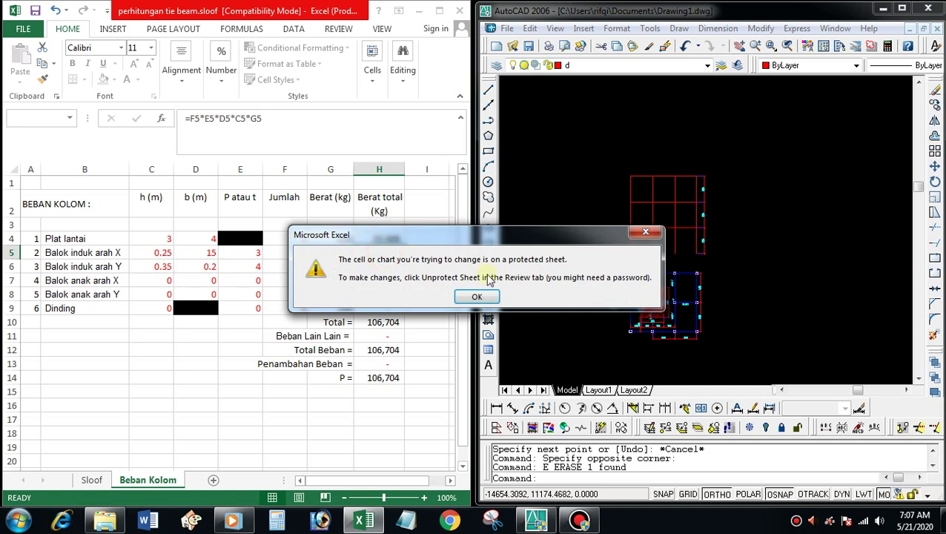
click(646, 232)
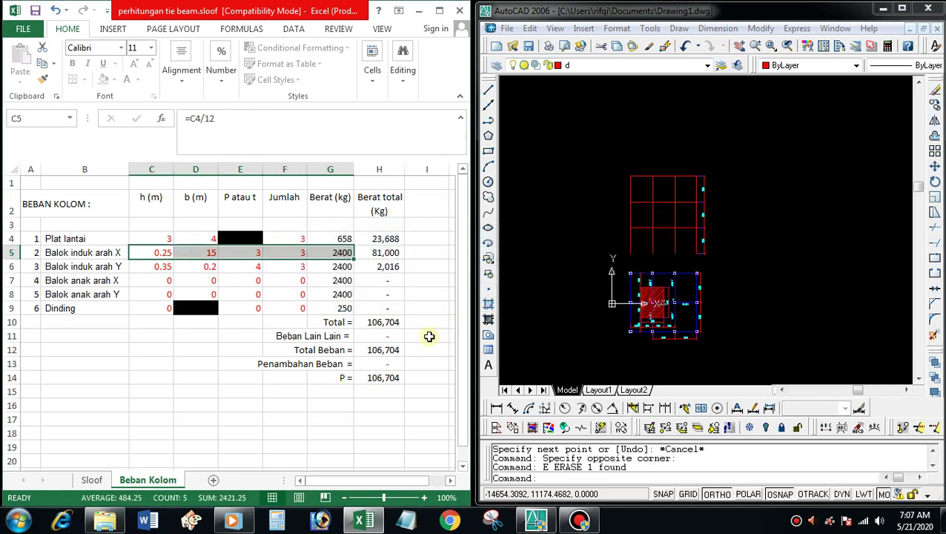
click(428, 335)
Step: Restore the D5 width to 0.15, giving 810 kg with P at 26,514
click(209, 252)
text(0.15)
key(ctrl+Return)
key(Return)
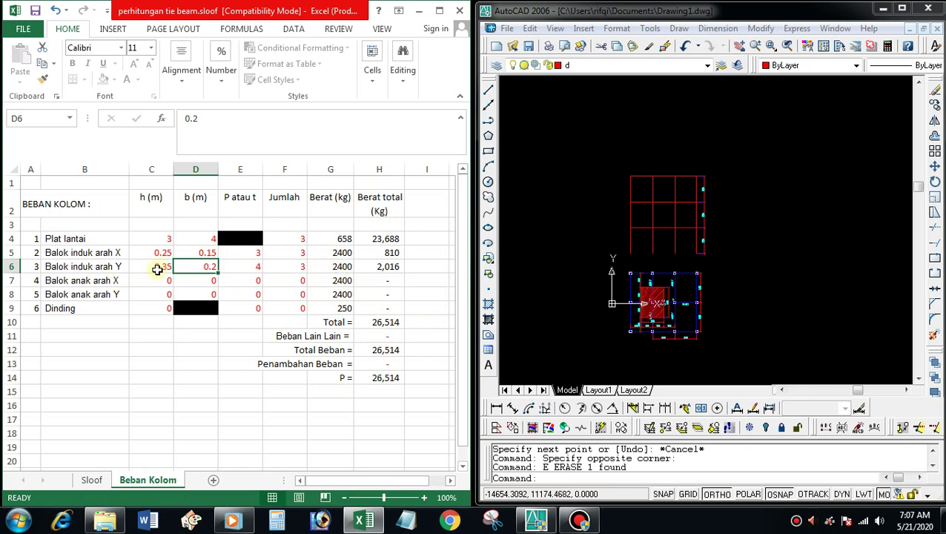
click(156, 267)
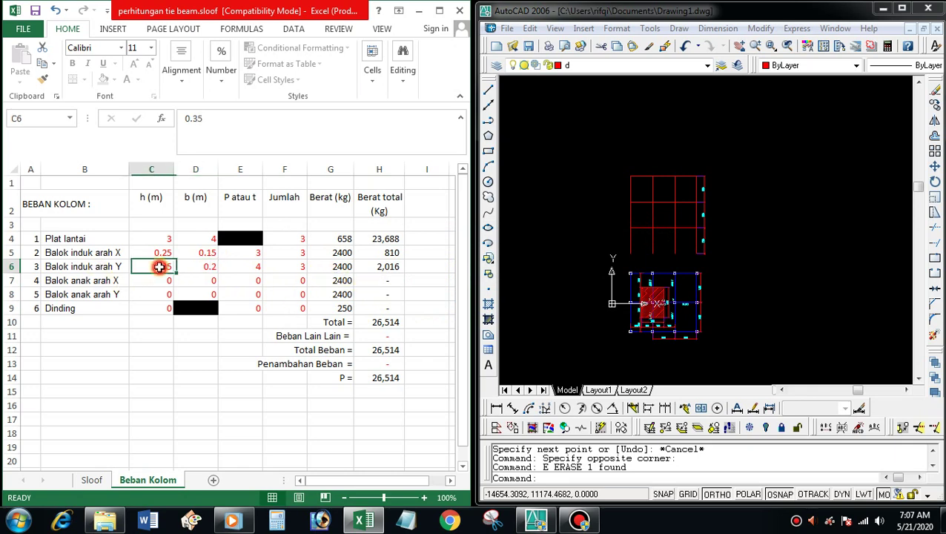
middle_click(671, 360)
scroll(654, 313, up, 3)
scroll(737, 276, down, 1)
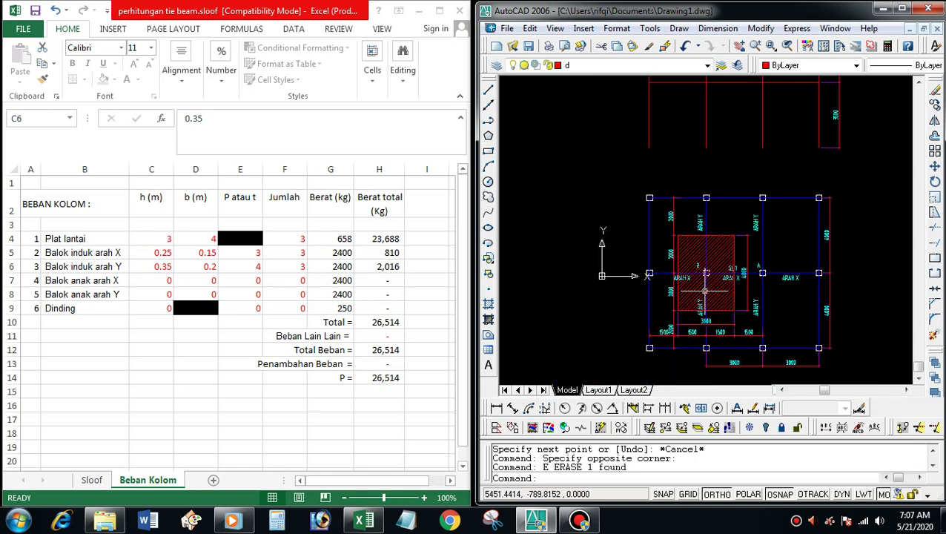
Step: Set the Balok induk arah Y height in C6 to 0.35 after trying =D4/12
click(163, 268)
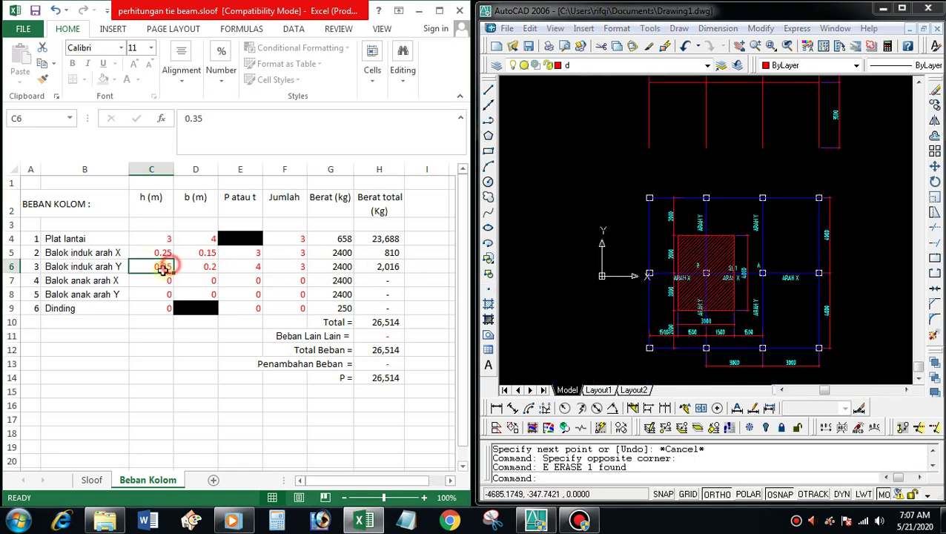
text(=)
click(201, 240)
text(/12)
key(Return)
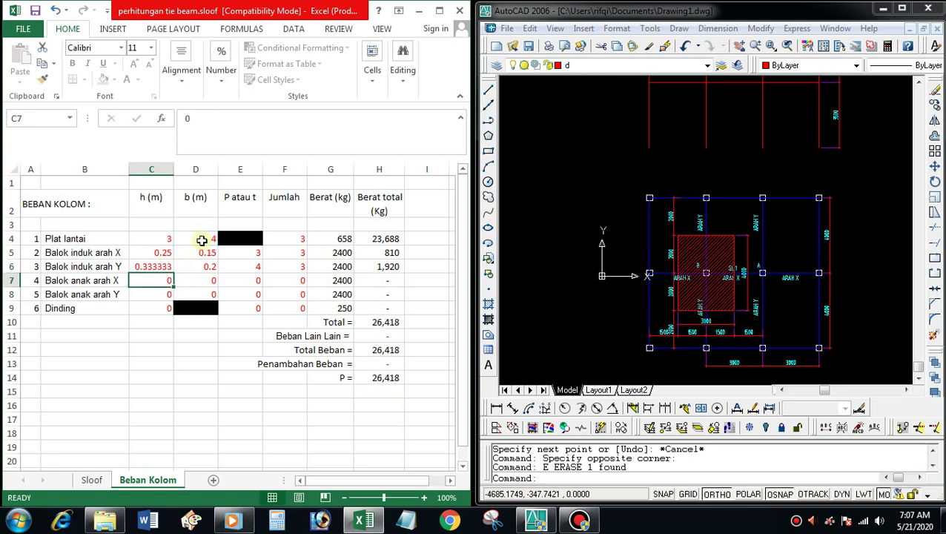
click(163, 265)
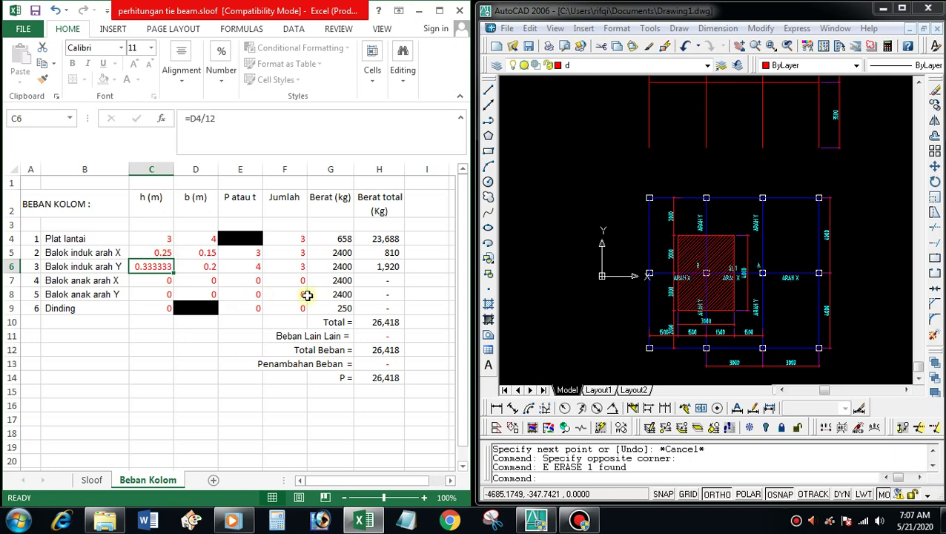
text(0.35)
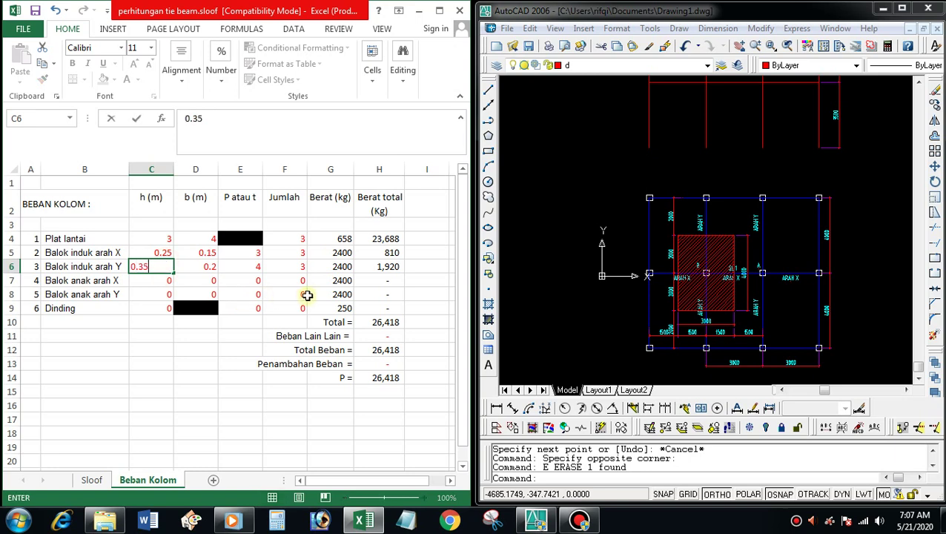
key(Return)
Step: Replace the trial =C6/2 width formula in D6 with 0.2
click(211, 267)
text(=)
click(161, 266)
text(/2)
key(Return)
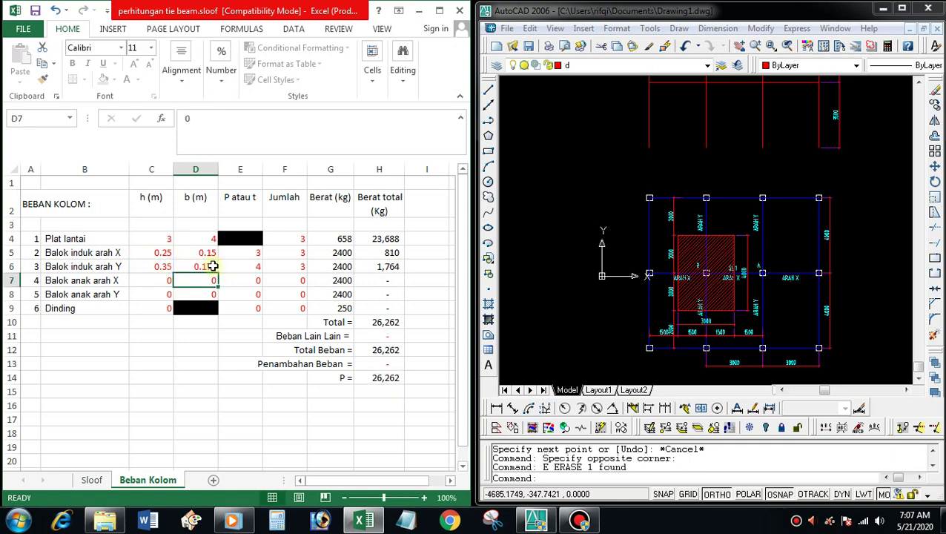
double_click(211, 267)
key(ctrl+Return)
text(0.2)
key(Return)
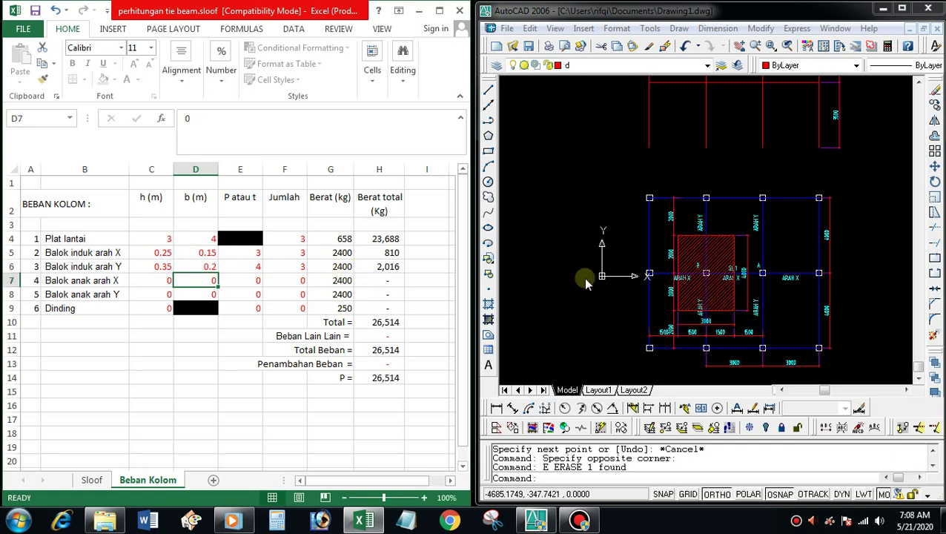
Step: Check row 6's values (2,016 kg) and select the Balok anak arah Y height
click(251, 265)
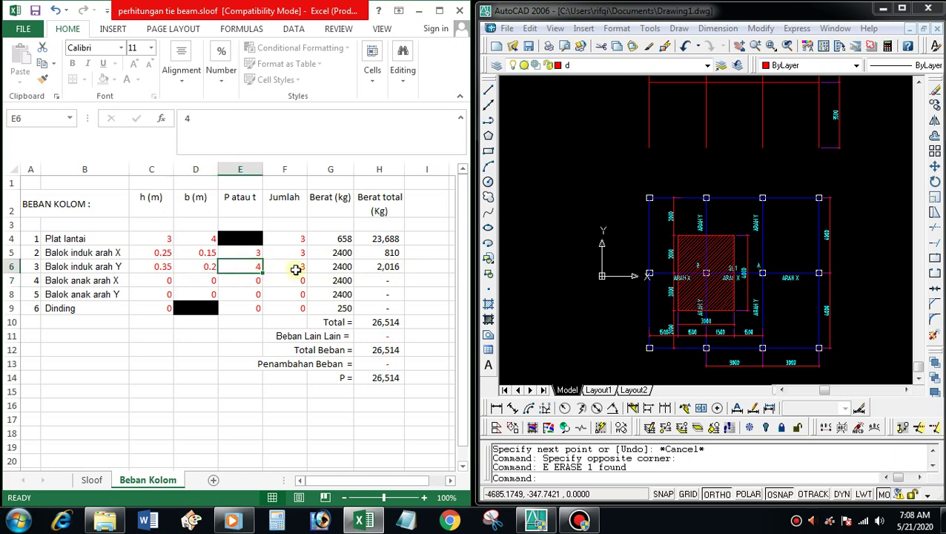
scroll(734, 335, down, 4)
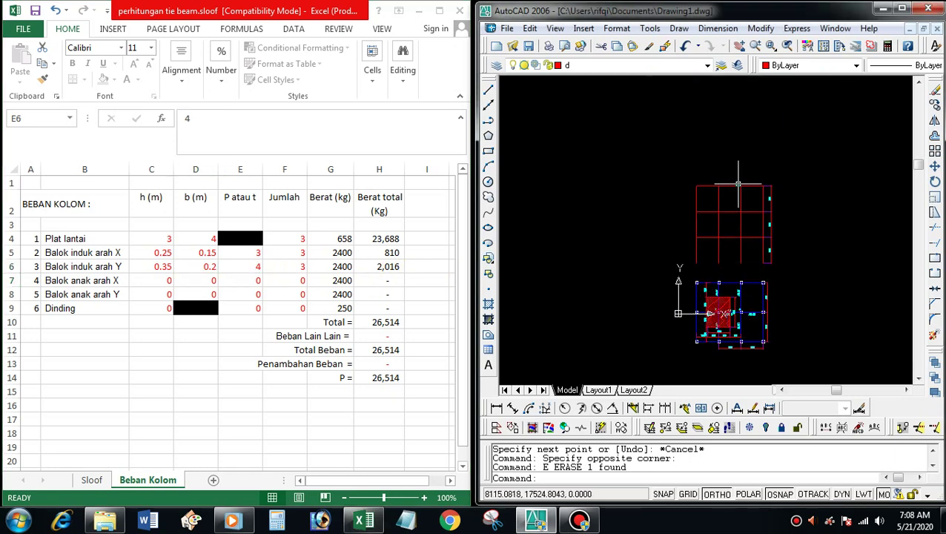
click(299, 266)
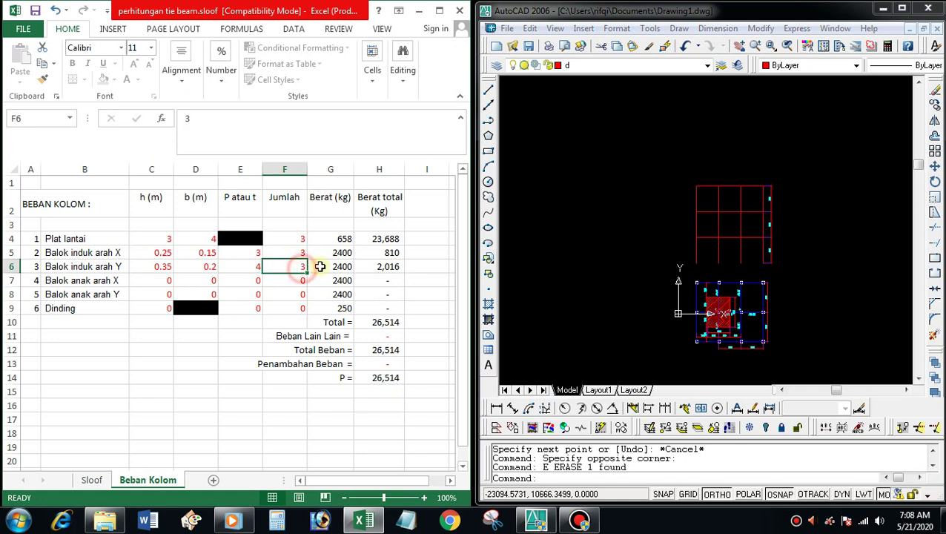
key(Down)
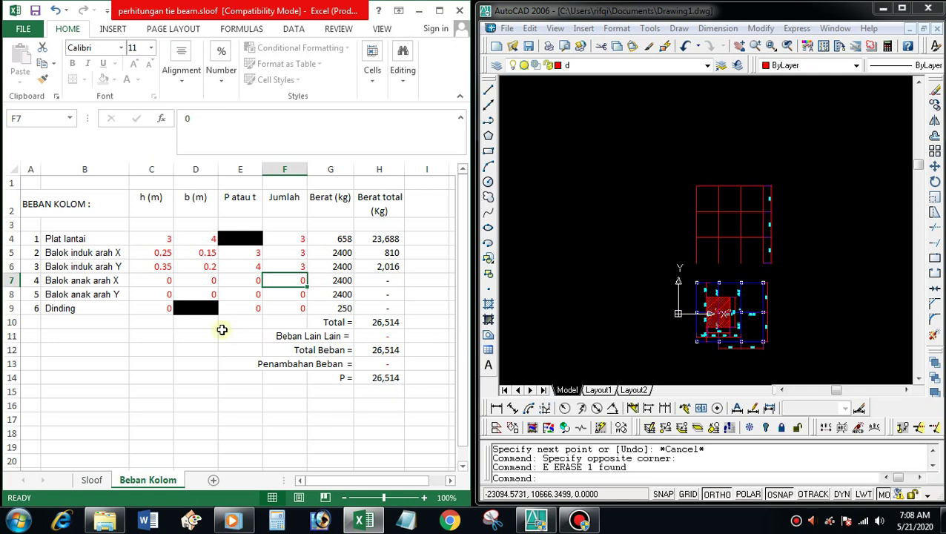
click(159, 294)
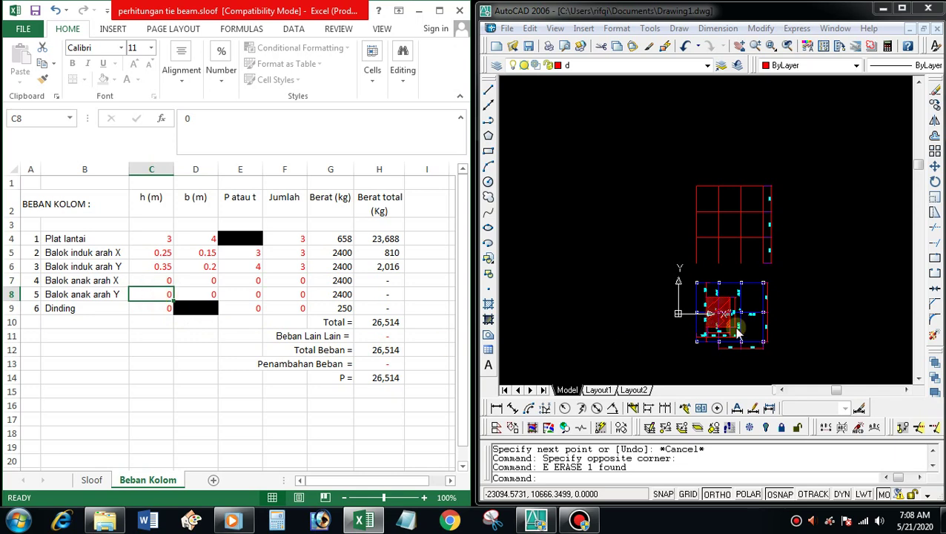
scroll(725, 326, up, 5)
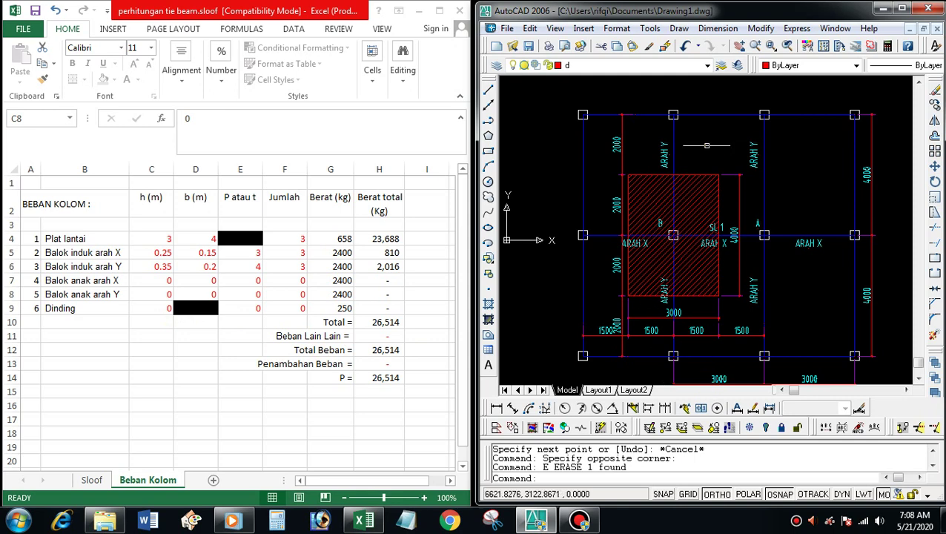
click(156, 317)
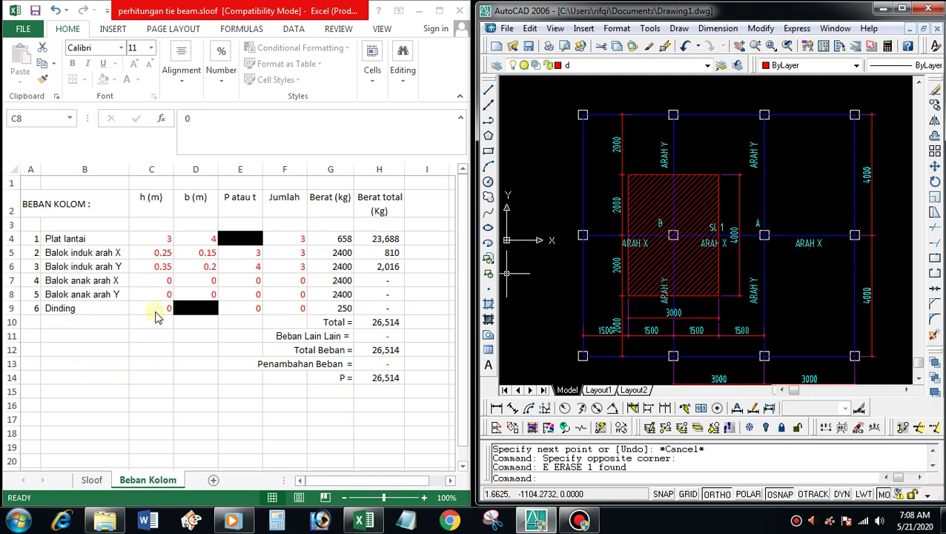
click(254, 314)
click(300, 317)
Step: On the Sloof sheet, link load P to ='Beban Kolom'!H14 (26,514 kg)
click(93, 480)
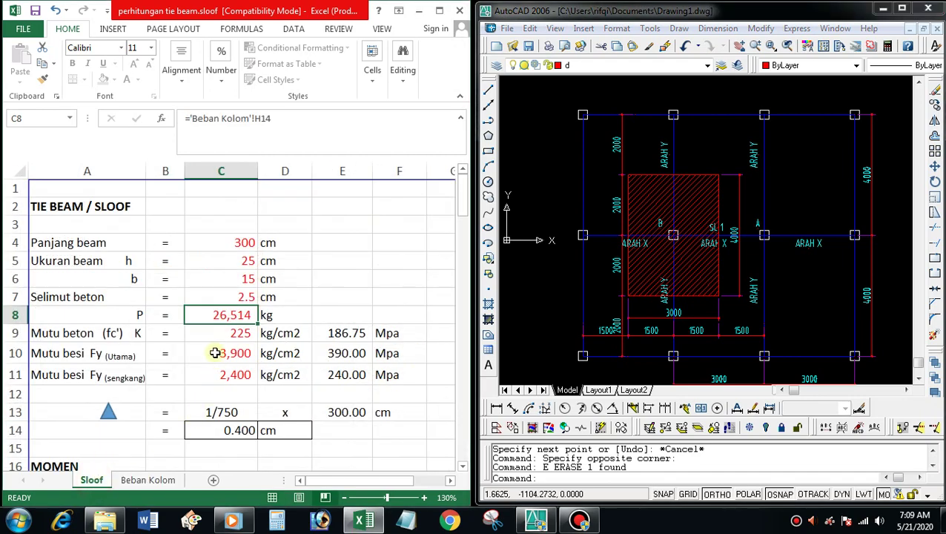
text(=)
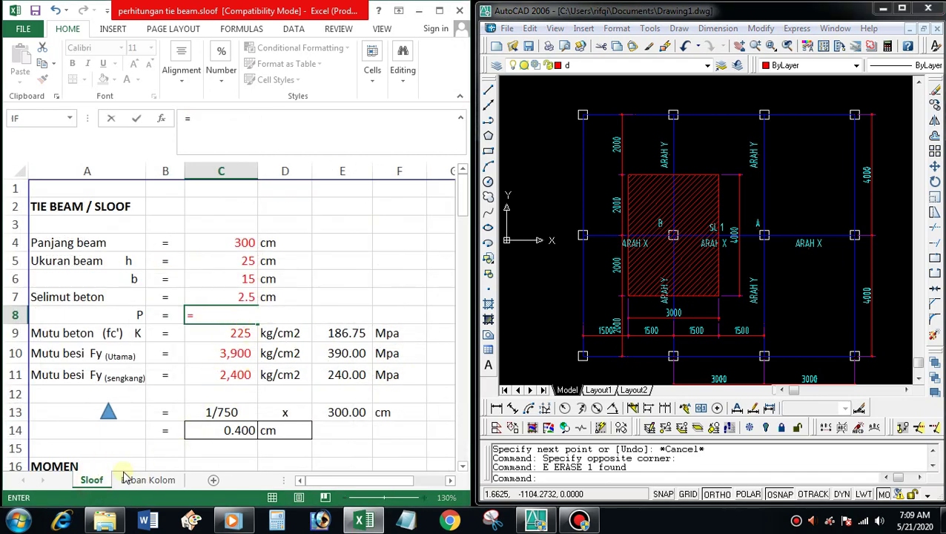
click(146, 480)
click(392, 378)
key(Return)
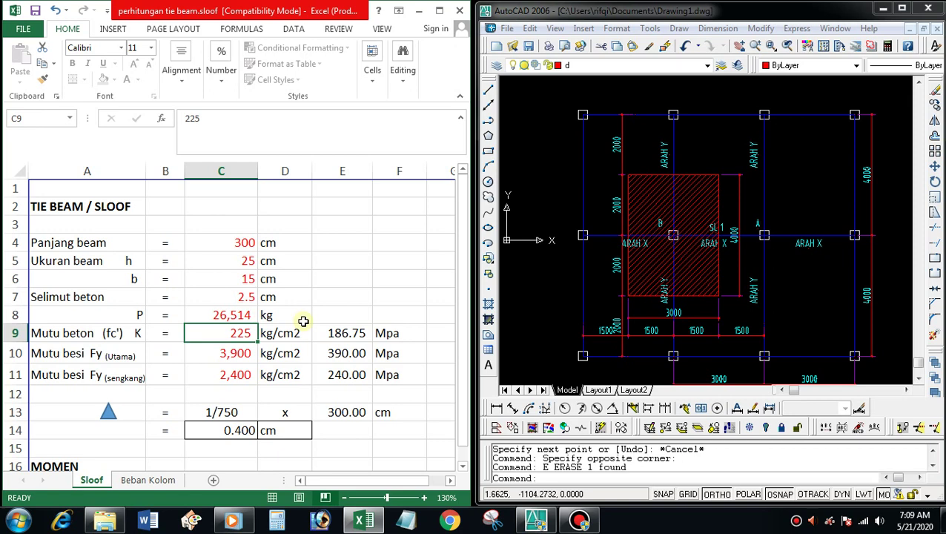
Step: Try concrete grades 250, 275 and 300, then restore K 225
text(250)
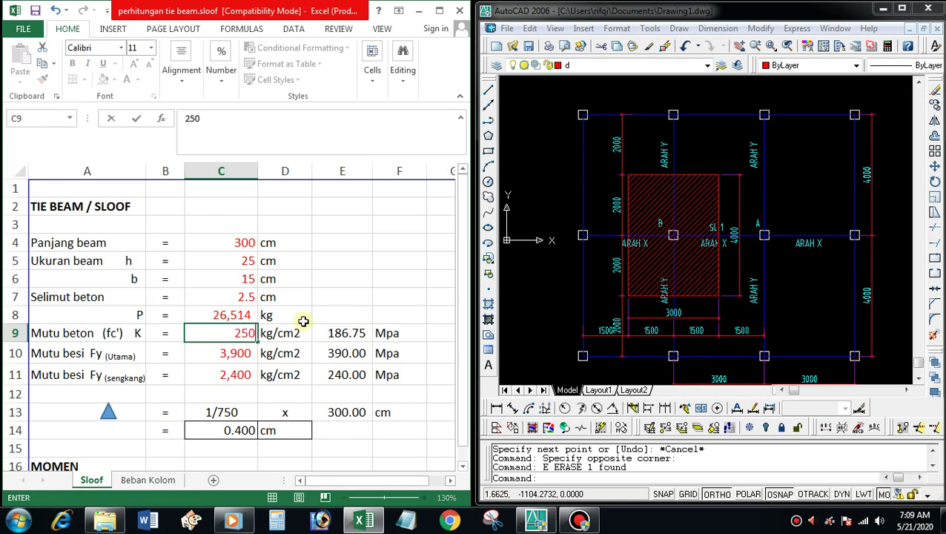
key(Return)
key(Up)
text(275)
key(Return)
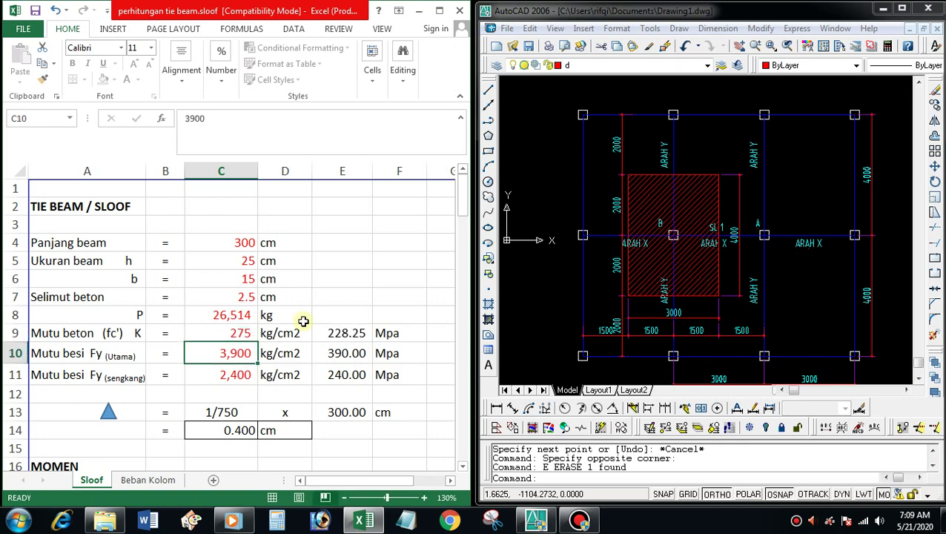
key(Up)
text(300)
key(Return)
key(Up)
text(225)
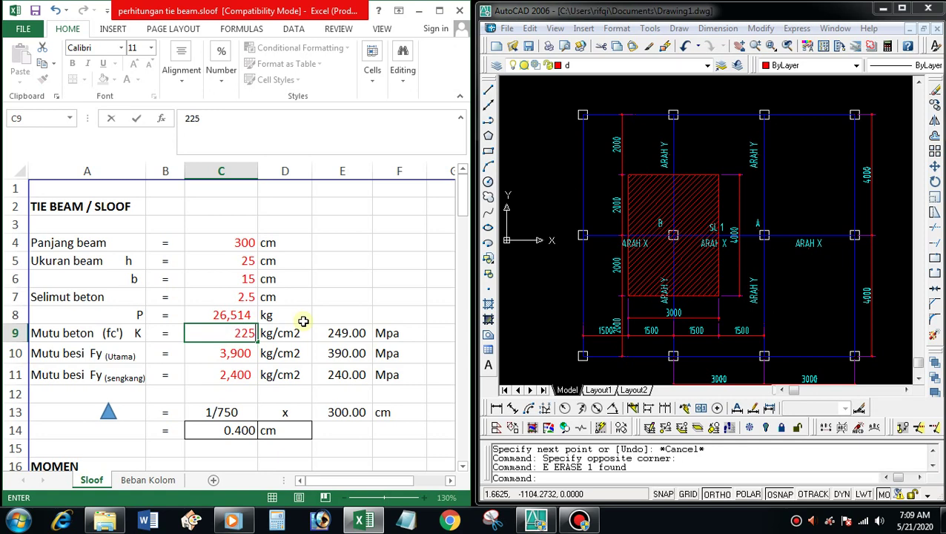
key(Return)
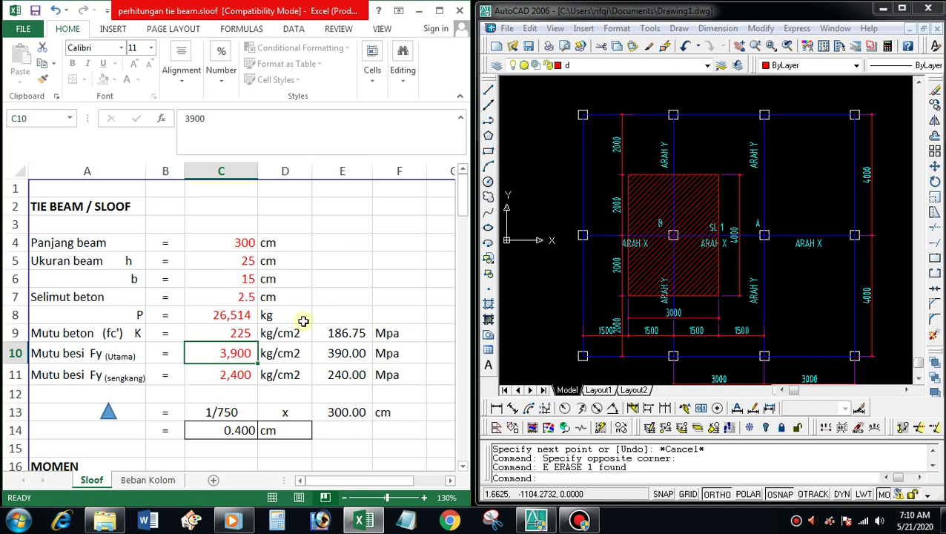
Step: Re-enter main steel strength 3,900 and stirrup steel 2,400 kg/cm2
key(BackSpace)
text(3,900)
key(Return)
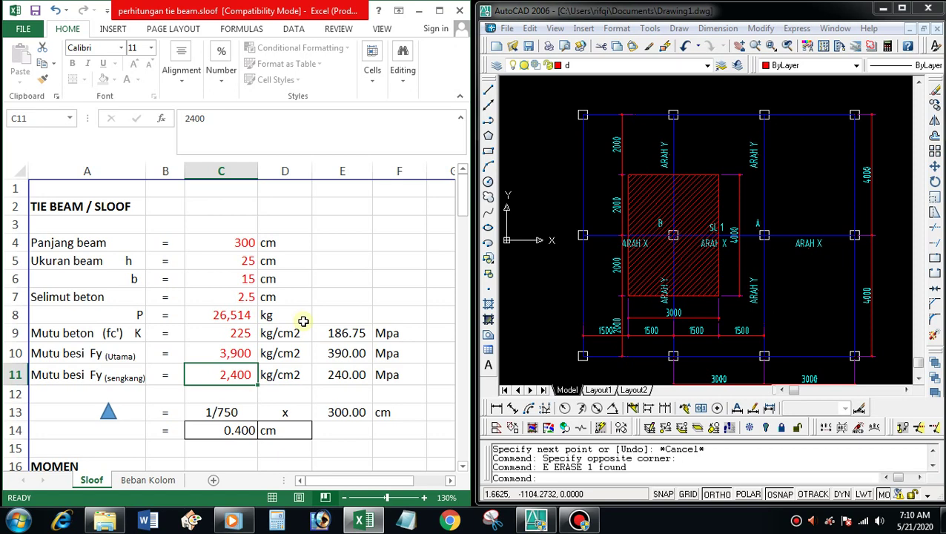
text(24)
key(Return)
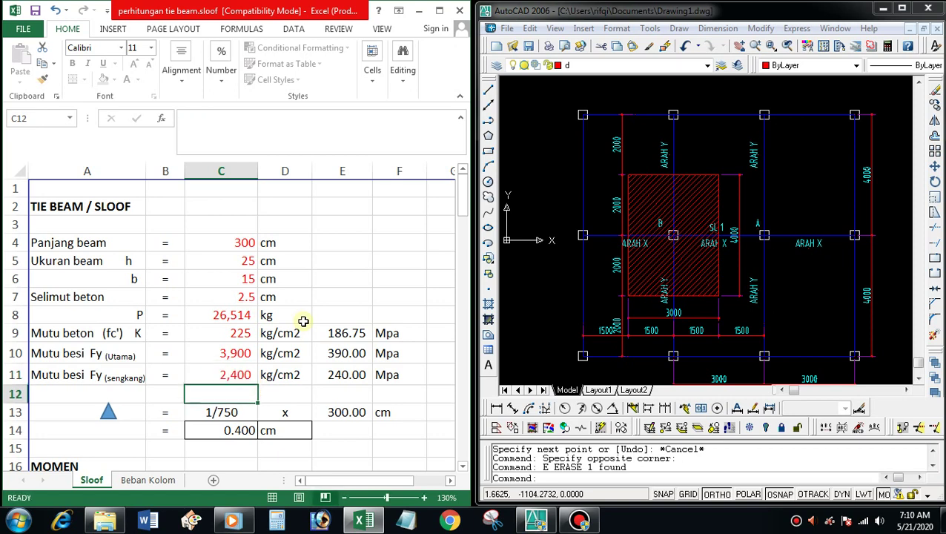
scroll(312, 329, down, 2)
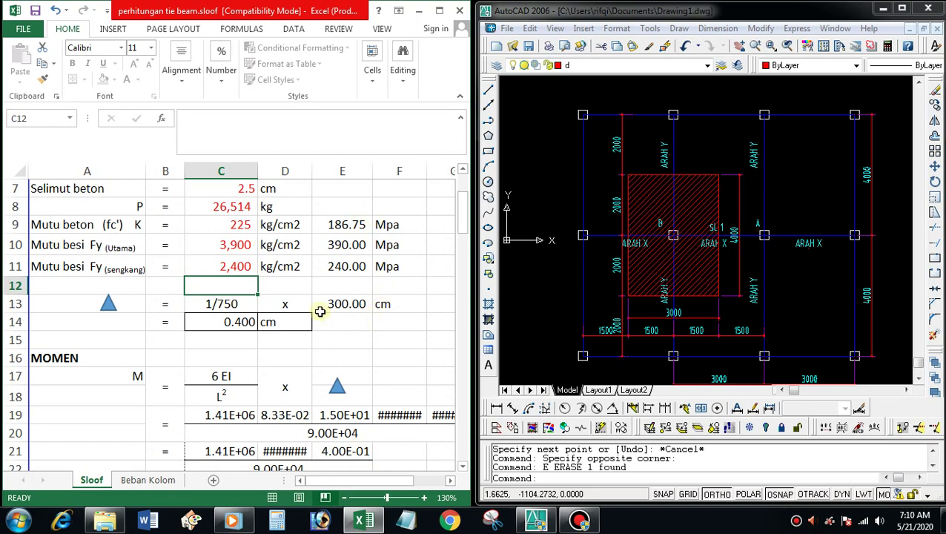
scroll(319, 311, down, 1)
scroll(320, 311, down, 1)
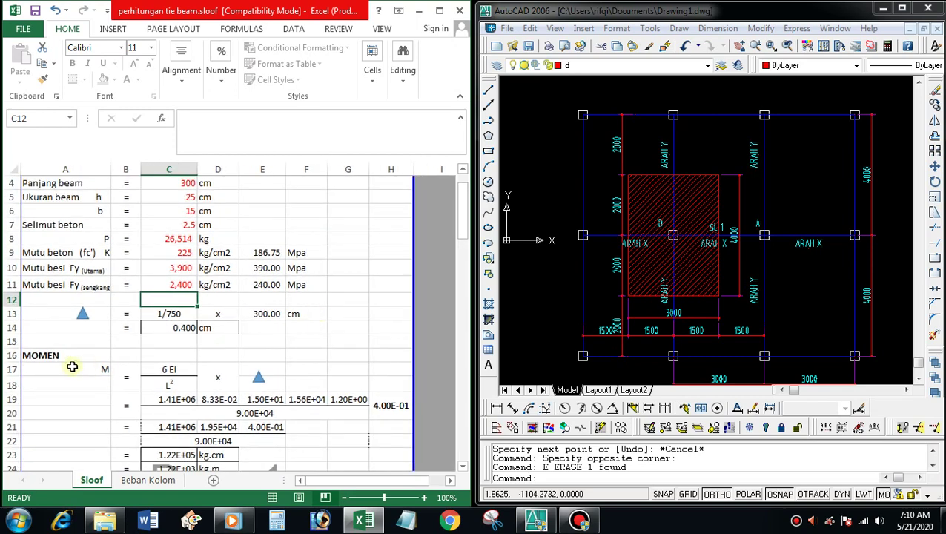
scroll(58, 375, up, 1)
scroll(58, 376, down, 1)
click(58, 383)
scroll(323, 340, down, 1)
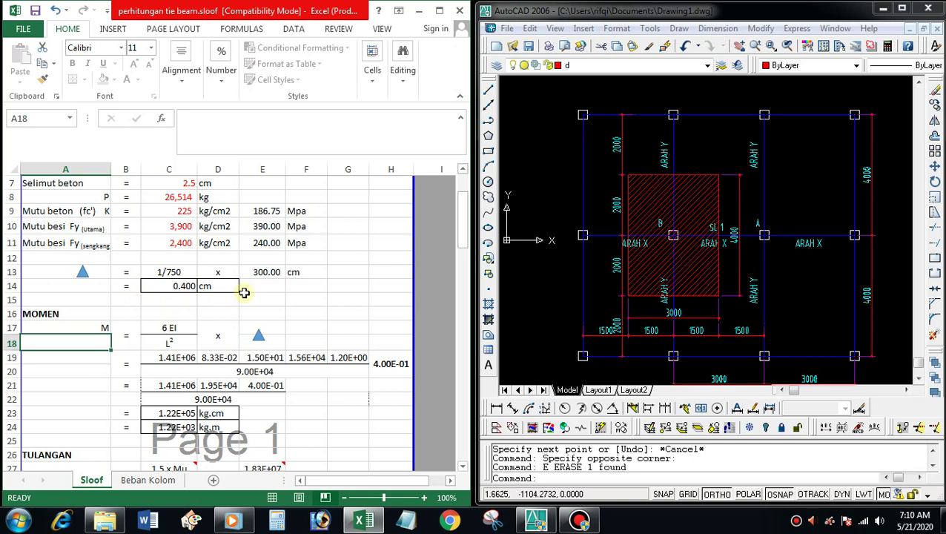
scroll(243, 292, down, 1)
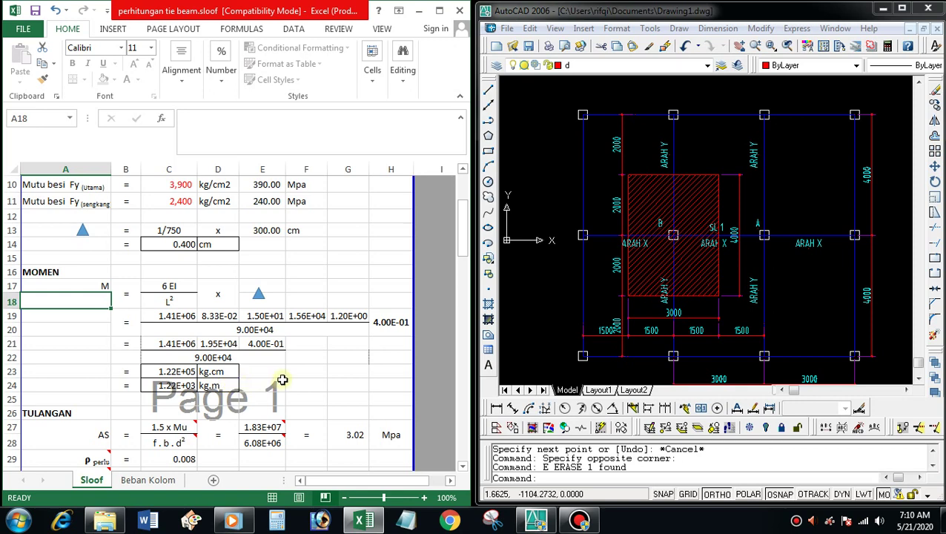
scroll(281, 380, down, 1)
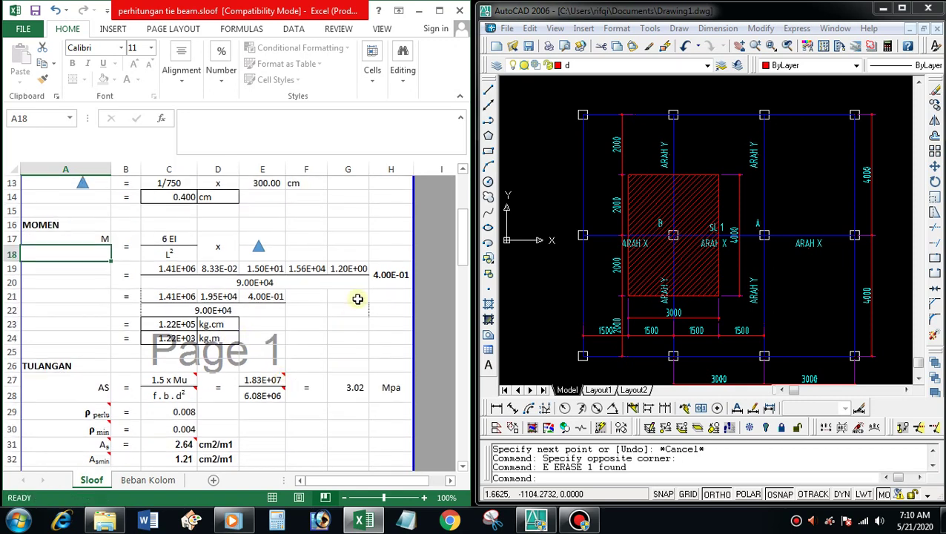
scroll(357, 298, up, 1)
scroll(357, 298, down, 1)
scroll(358, 298, down, 1)
scroll(357, 298, up, 1)
scroll(357, 298, down, 1)
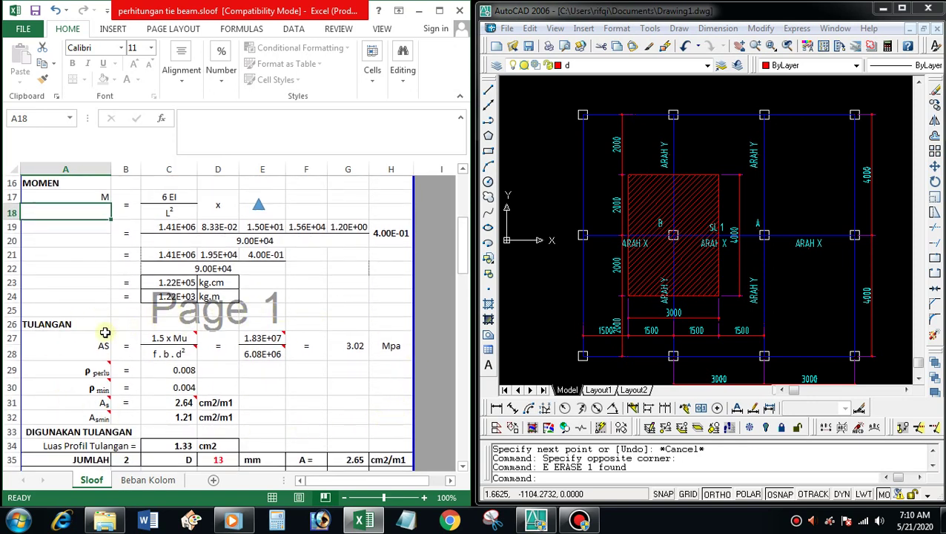
scroll(203, 393, down, 2)
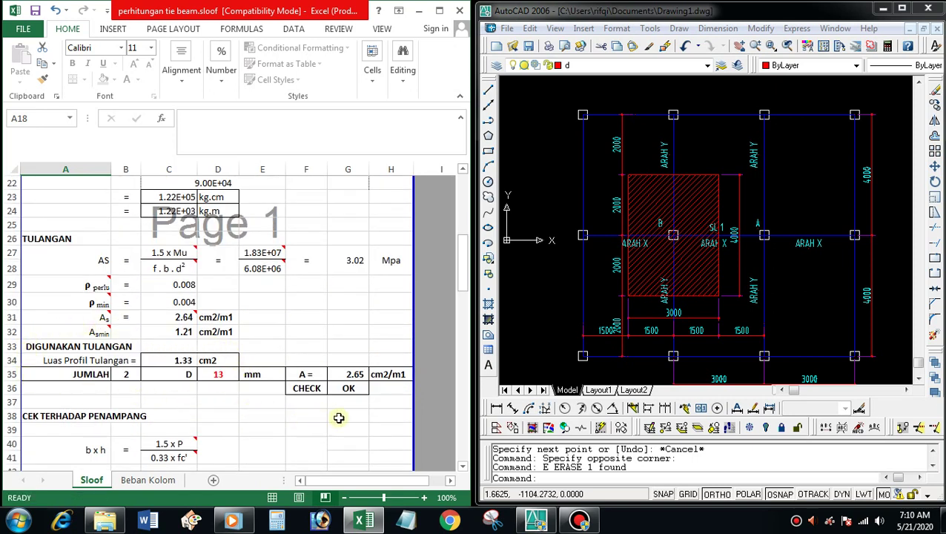
click(226, 372)
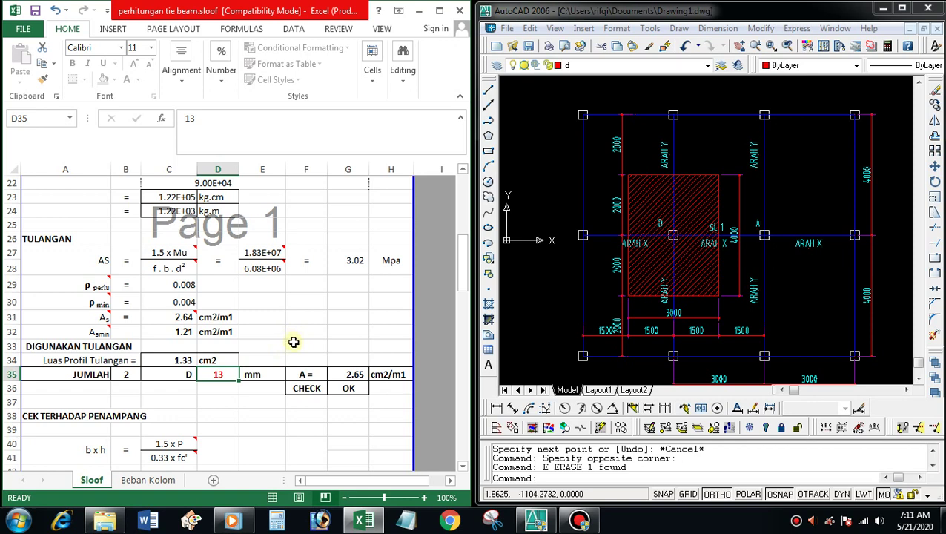
scroll(296, 342, down, 1)
scroll(267, 363, down, 1)
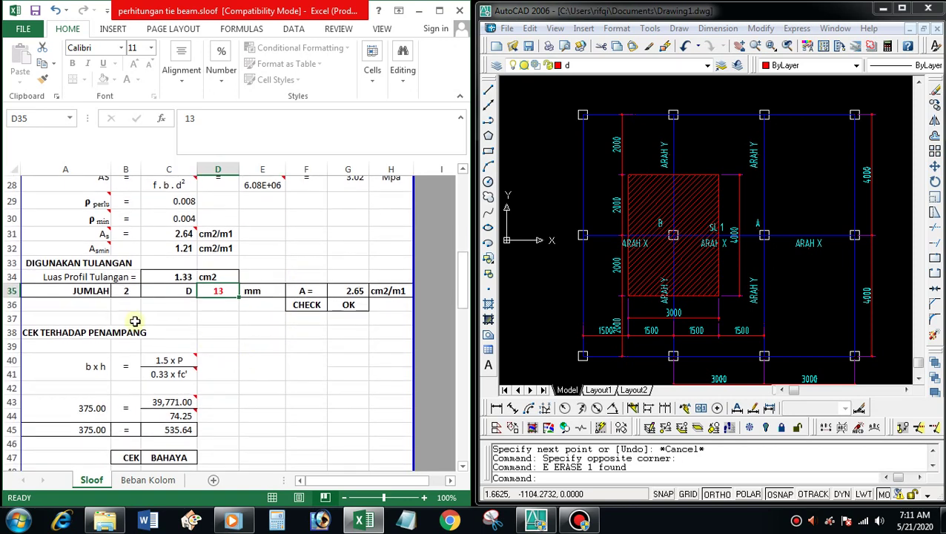
scroll(221, 349, down, 1)
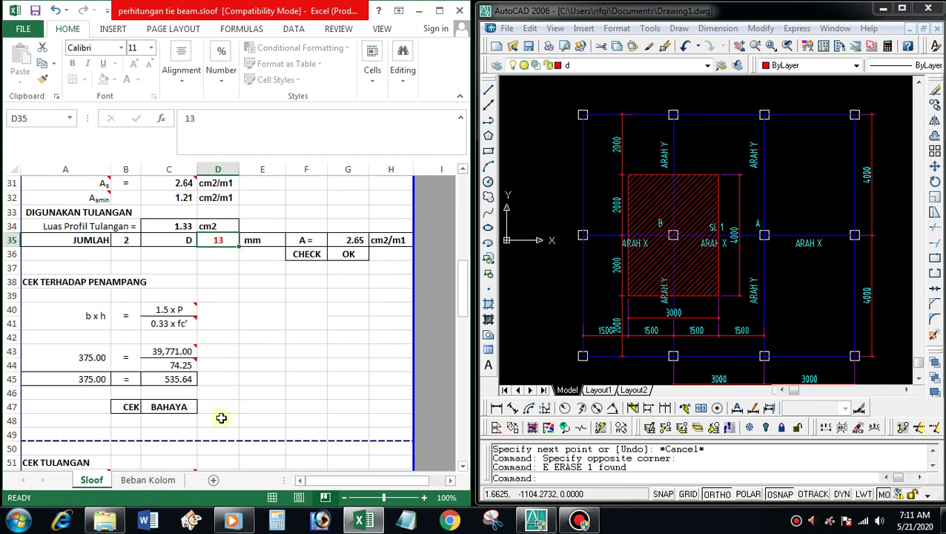
scroll(229, 418, up, 4)
scroll(226, 423, up, 4)
Step: Set beam height h to 35 and width to 20, after briefly trying width =C5/2
scroll(222, 426, up, 2)
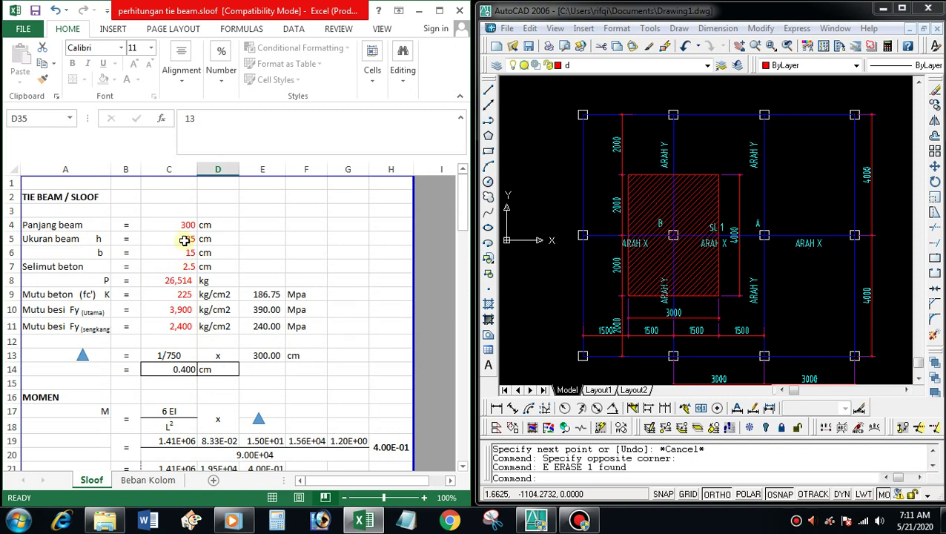
click(184, 240)
text(3)
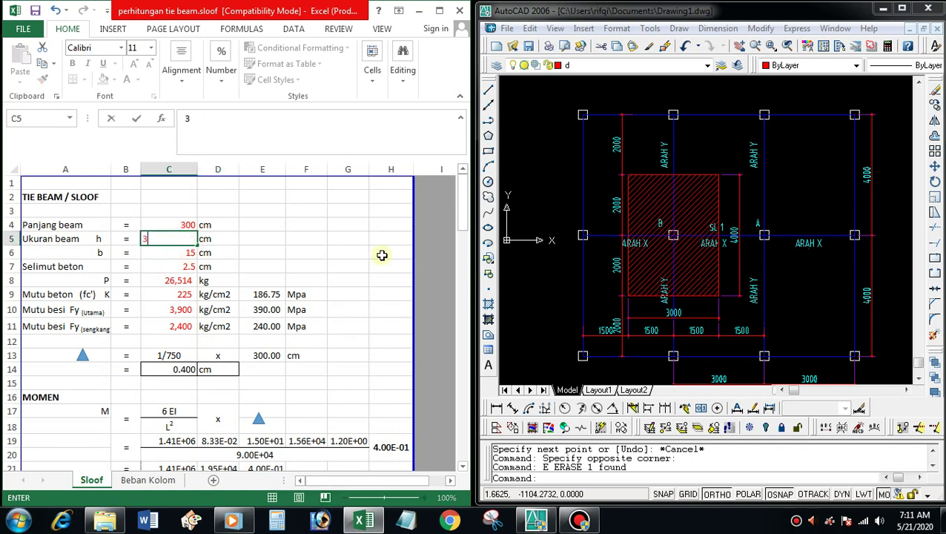
key(Return)
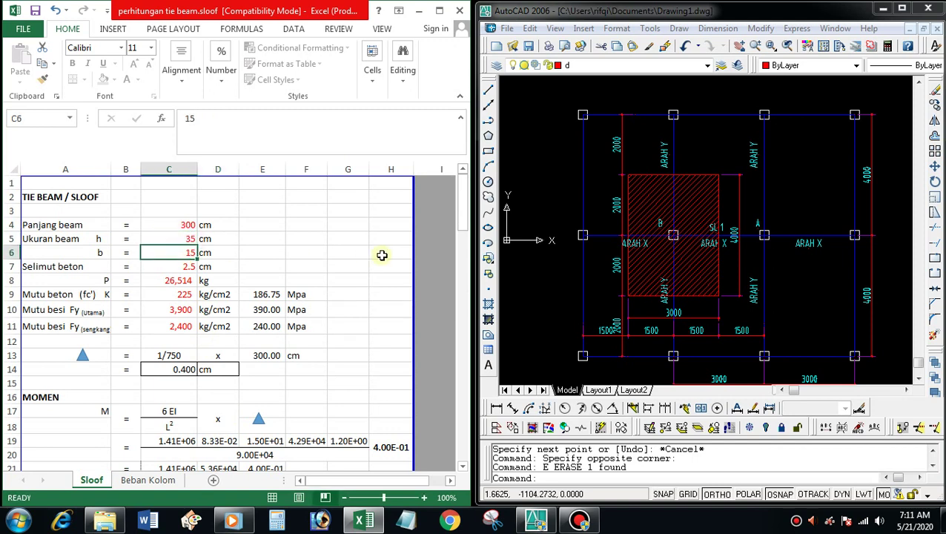
text(=)
key(Up)
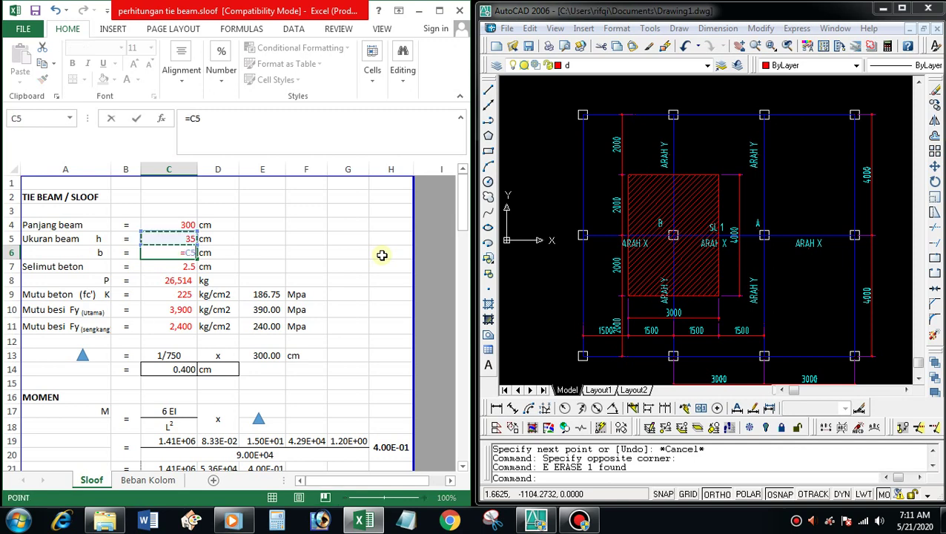
text(/2)
key(Return)
key(Up)
key(F2)
key(shift+Home)
text(20)
key(Return)
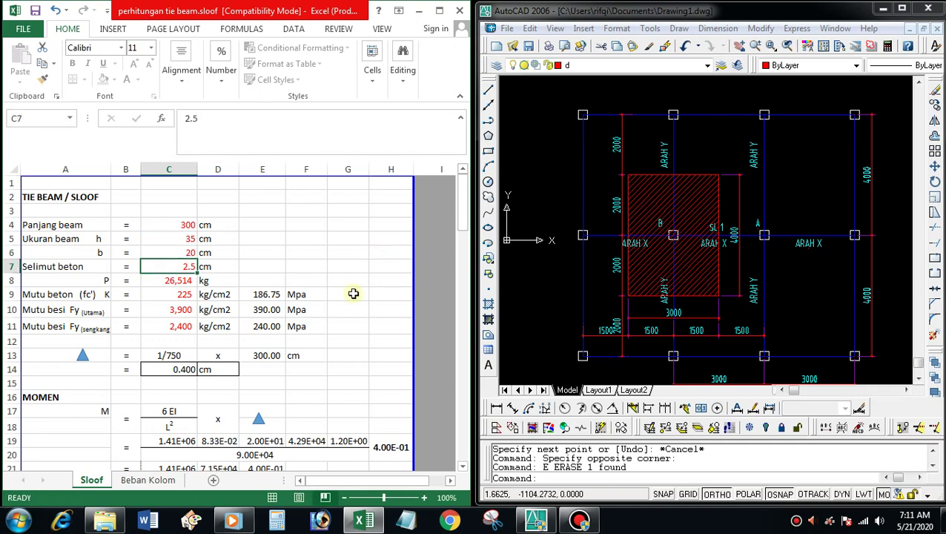
Step: Review the results, then try a 30 × 15 cm section, which gives BAHAYA
scroll(317, 305, down, 2)
scroll(317, 306, down, 2)
scroll(317, 305, down, 3)
scroll(318, 305, down, 1)
scroll(317, 306, down, 2)
scroll(317, 305, down, 1)
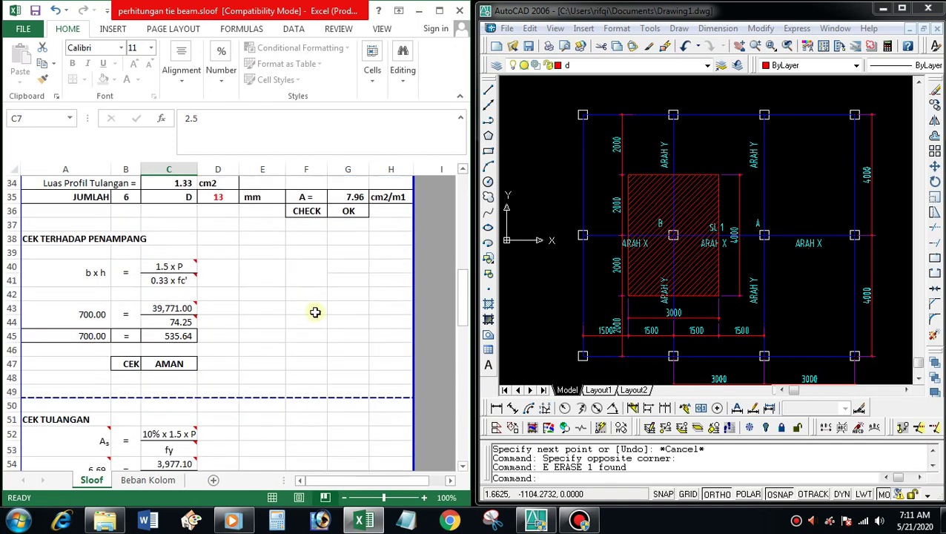
scroll(213, 366, up, 5)
scroll(211, 334, up, 6)
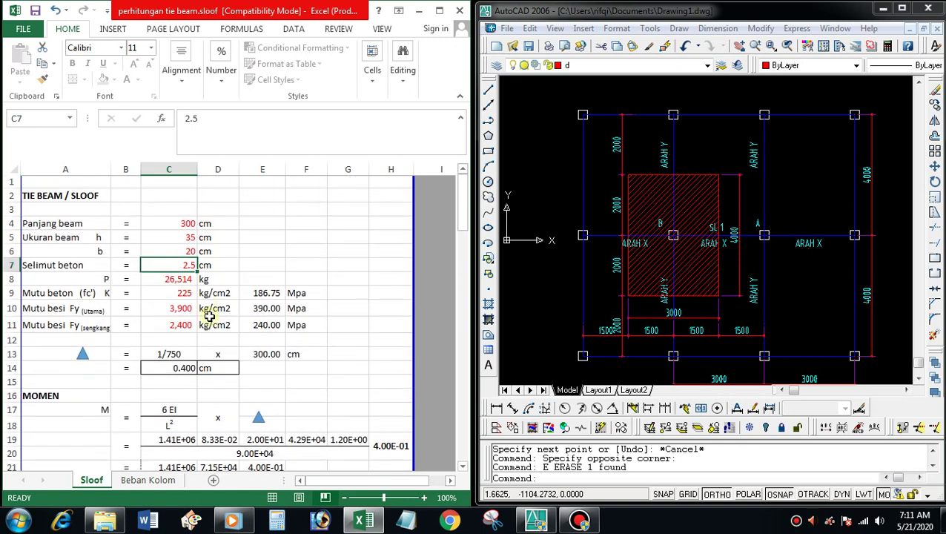
click(192, 237)
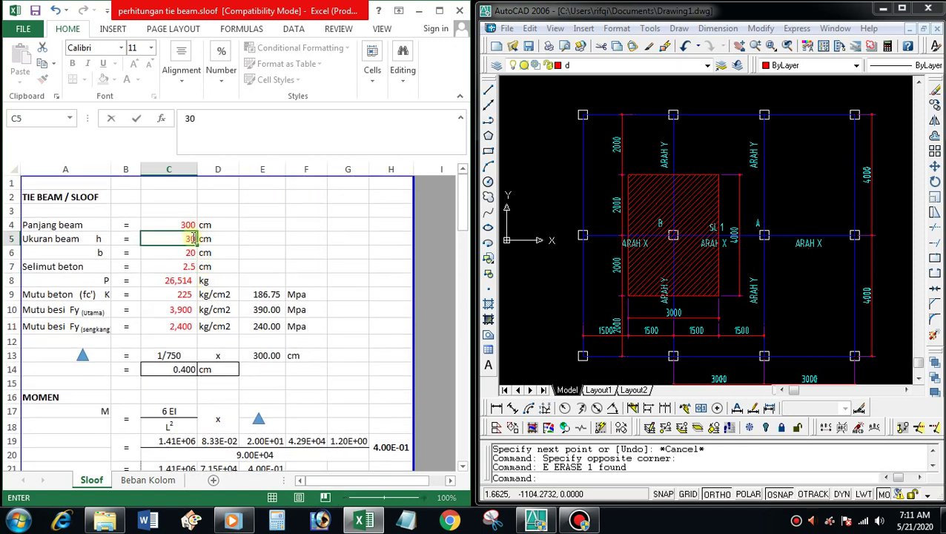
key(Down)
text(15)
key(Return)
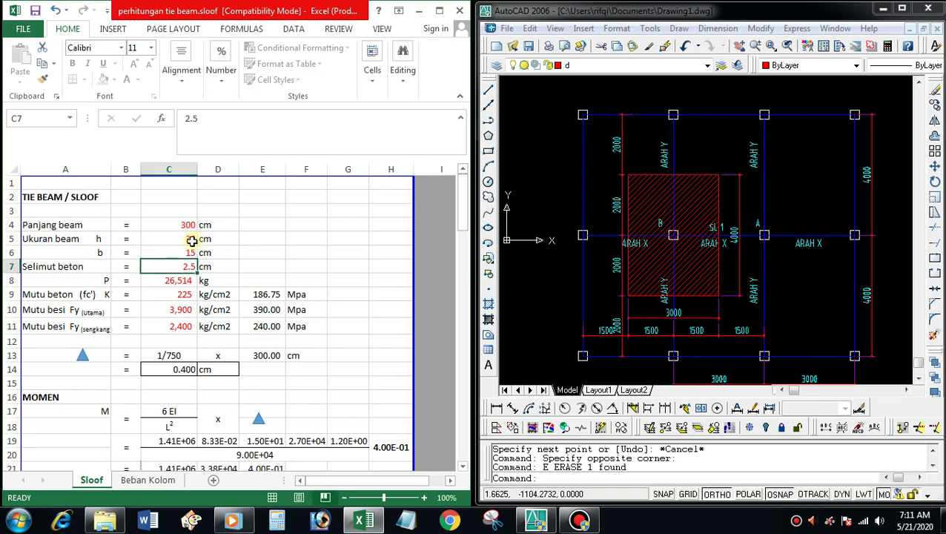
scroll(237, 260, down, 4)
scroll(283, 281, down, 3)
scroll(282, 276, down, 4)
scroll(281, 276, down, 1)
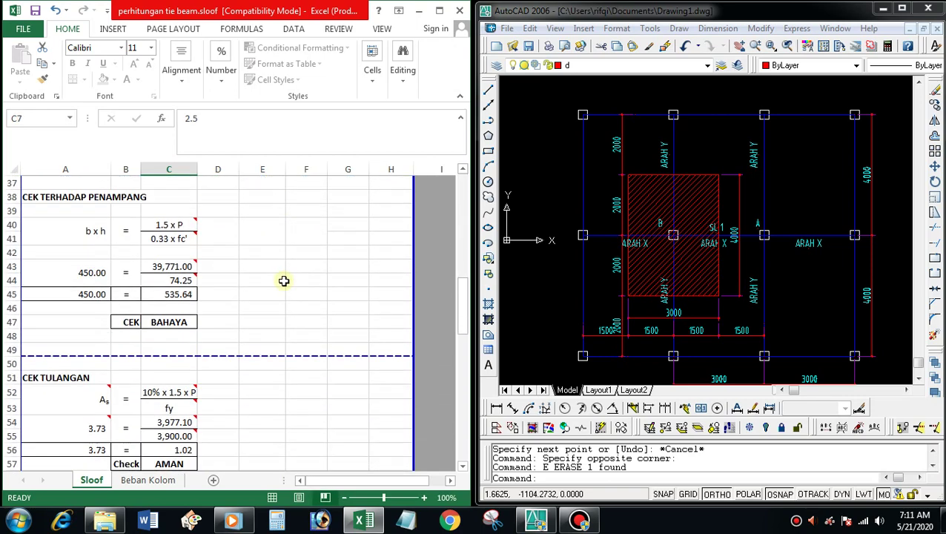
scroll(180, 319, up, 1)
scroll(180, 319, up, 1)
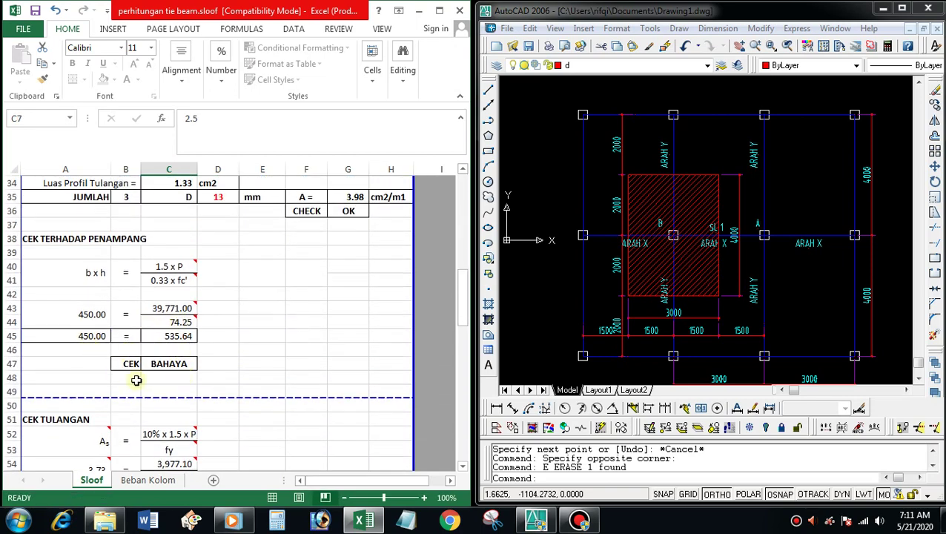
scroll(176, 378, up, 7)
scroll(177, 348, up, 3)
scroll(179, 281, up, 1)
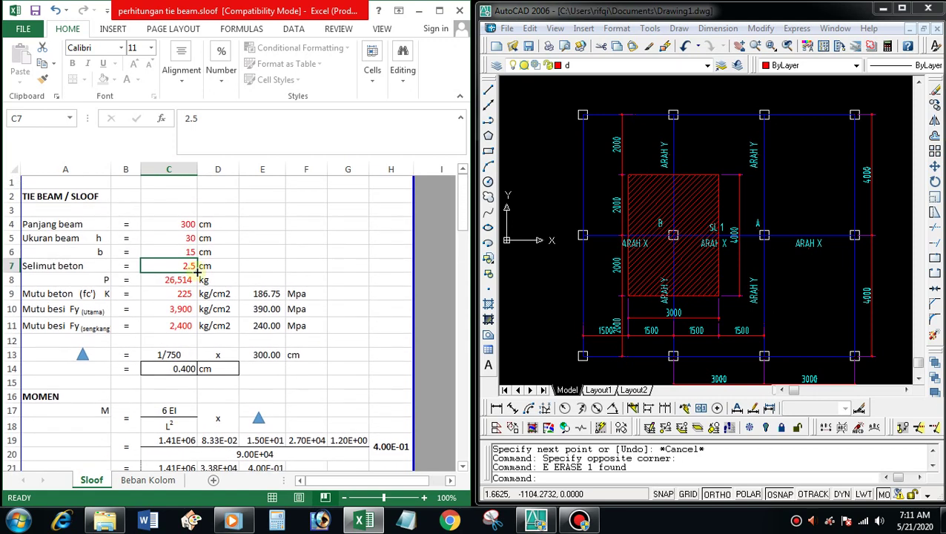
Step: Restore the section to 35 × 20 cm and check the 6 D13 bars and AMAN result
click(187, 238)
text(35)
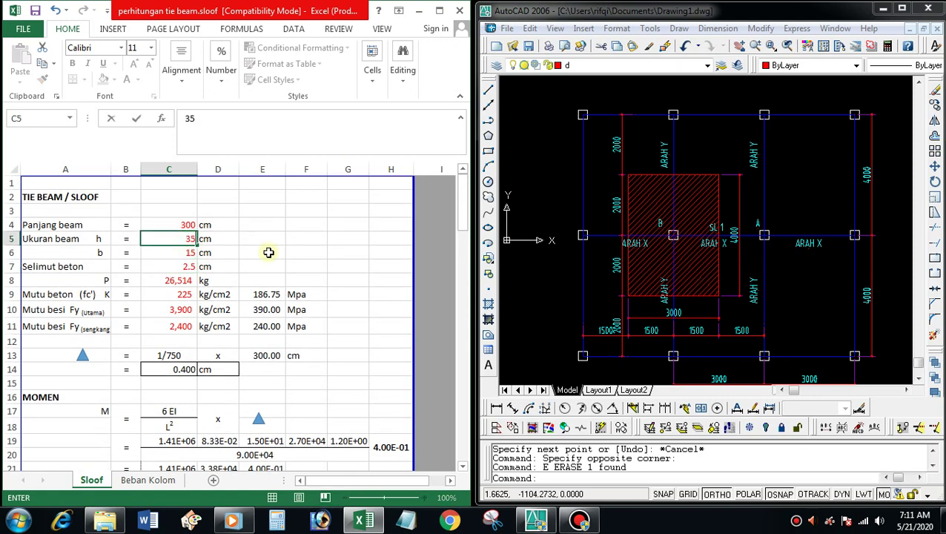
key(Return)
text(15)
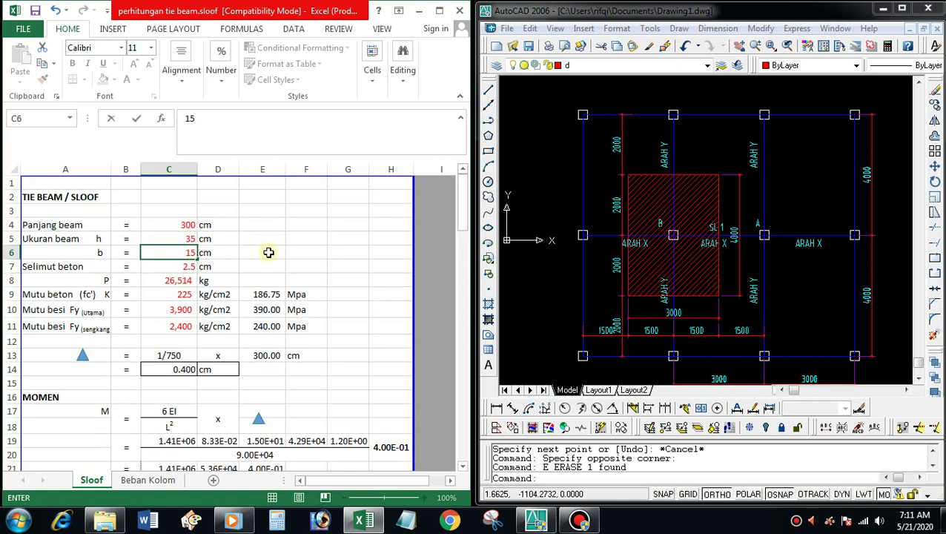
key(BackSpace)
key(BackSpace)
text(20)
key(Return)
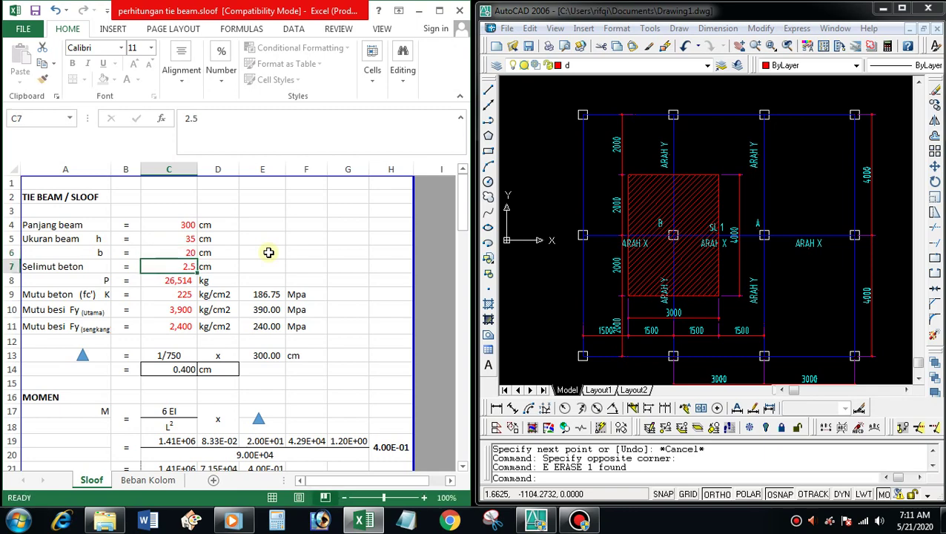
scroll(267, 276, down, 7)
scroll(268, 288, down, 4)
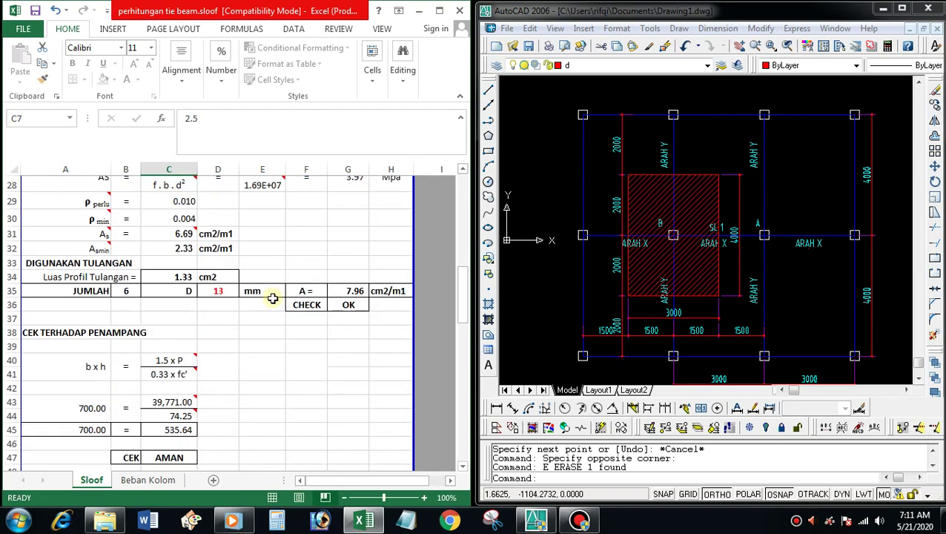
scroll(271, 296, up, 11)
scroll(254, 278, down, 2)
scroll(249, 272, up, 2)
scroll(263, 256, down, 7)
scroll(266, 267, down, 2)
scroll(274, 274, down, 1)
scroll(256, 314, down, 1)
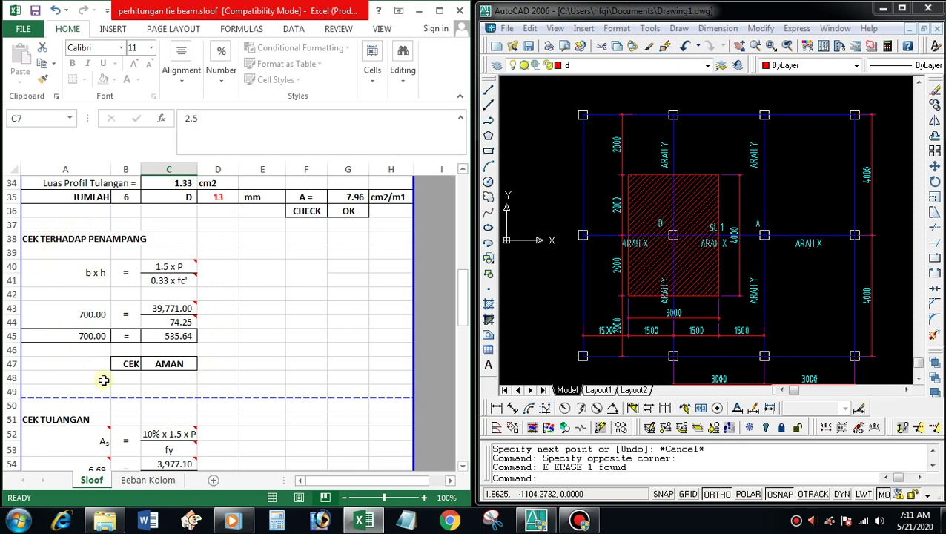
scroll(209, 359, up, 1)
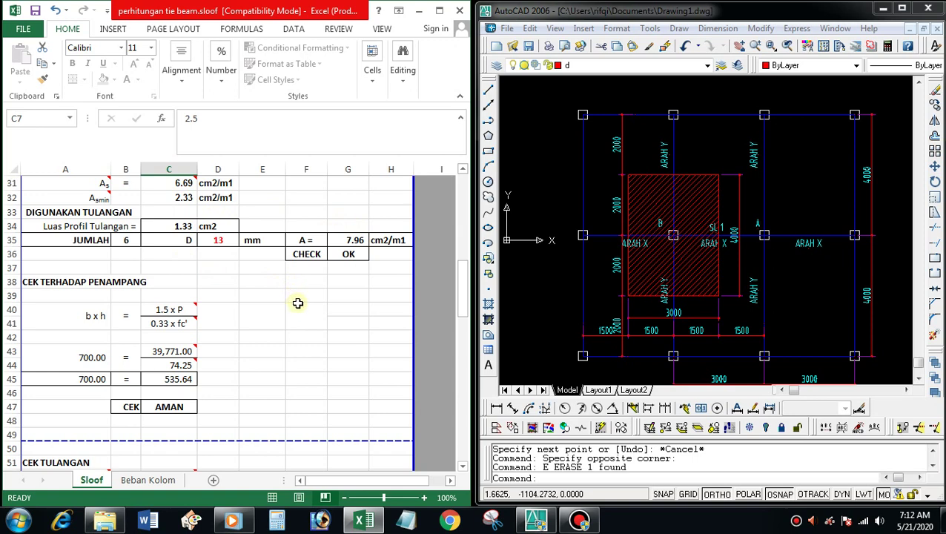
scroll(298, 303, up, 1)
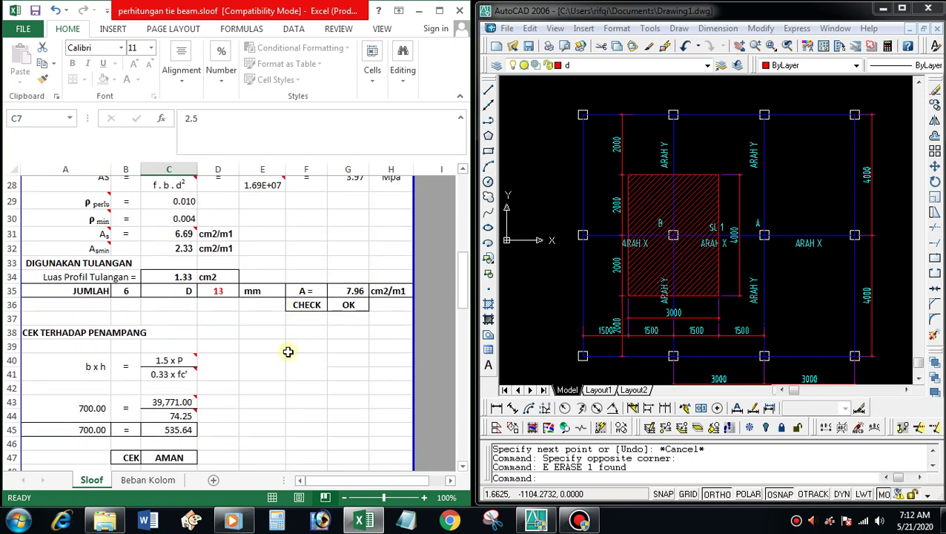
scroll(287, 351, up, 1)
scroll(287, 351, up, 1)
scroll(288, 351, up, 2)
scroll(288, 353, up, 2)
scroll(288, 352, up, 1)
scroll(288, 353, down, 3)
scroll(288, 353, down, 3)
scroll(287, 353, down, 1)
scroll(287, 354, down, 3)
scroll(288, 353, up, 1)
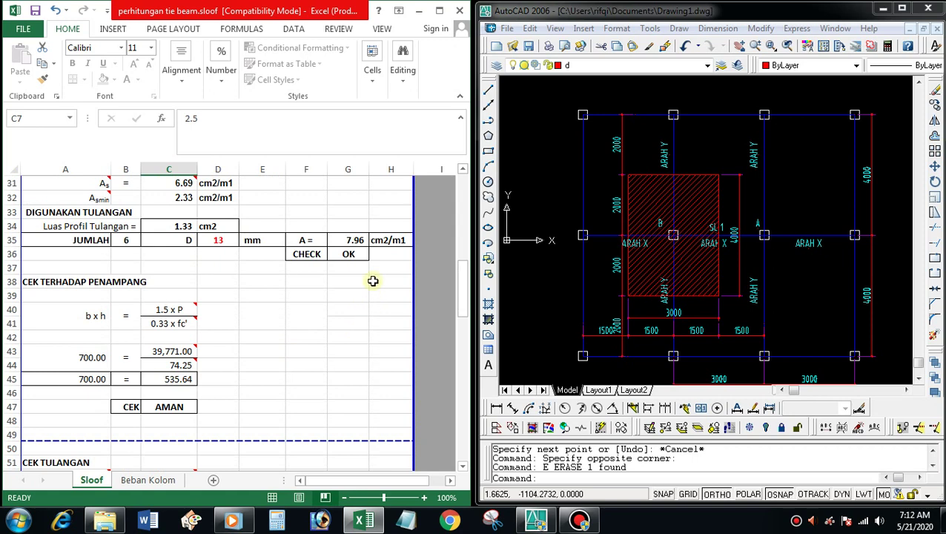
scroll(159, 382, down, 4)
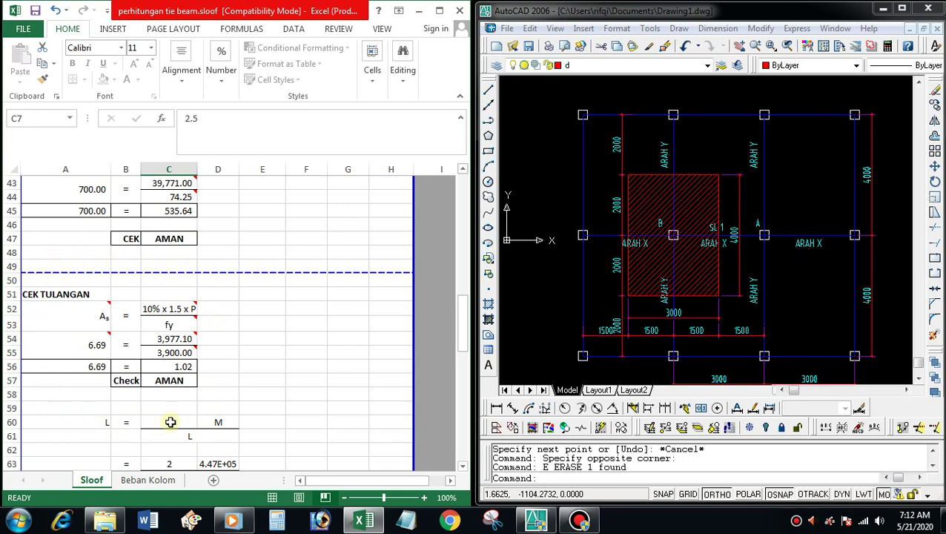
scroll(254, 359, down, 1)
scroll(256, 359, down, 1)
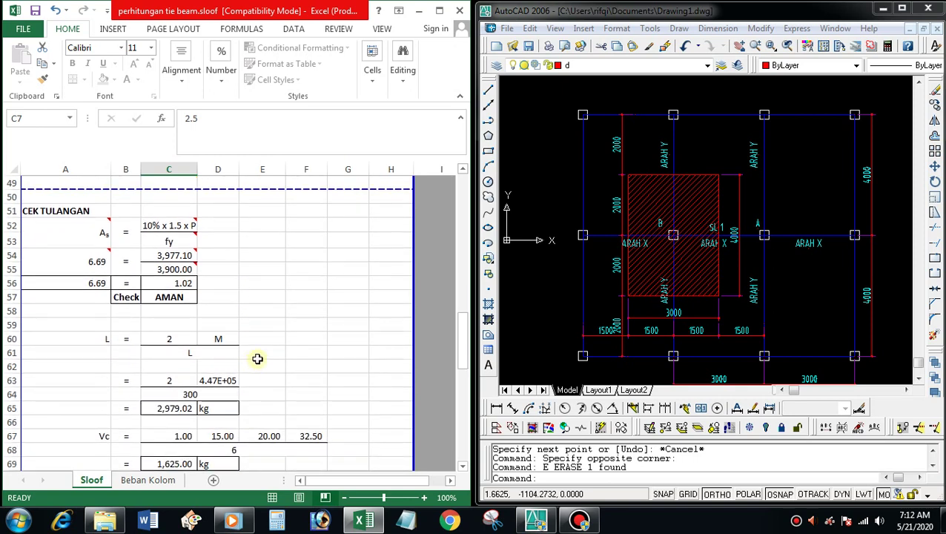
scroll(256, 359, down, 1)
scroll(271, 353, down, 1)
scroll(276, 350, down, 1)
scroll(277, 350, down, 1)
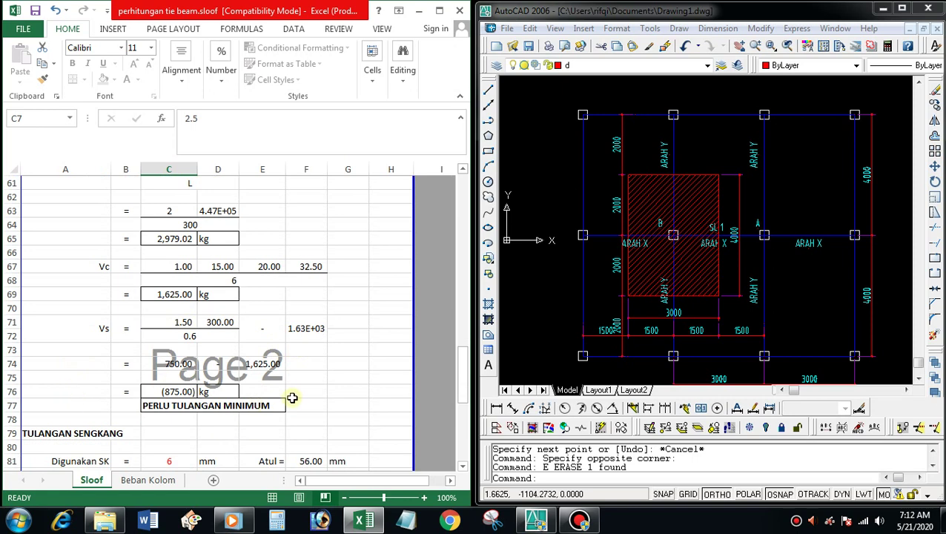
scroll(292, 398, up, 4)
scroll(289, 396, up, 4)
scroll(278, 391, up, 2)
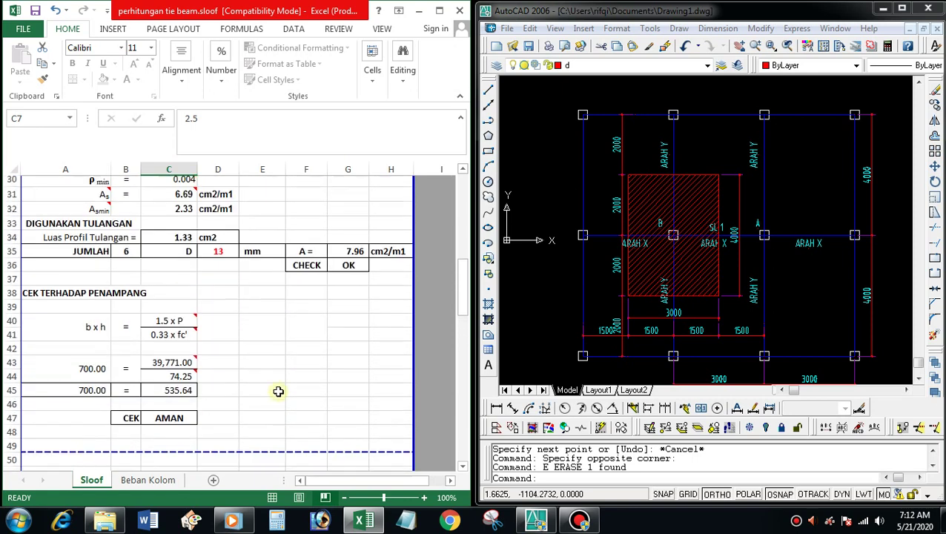
scroll(278, 391, up, 2)
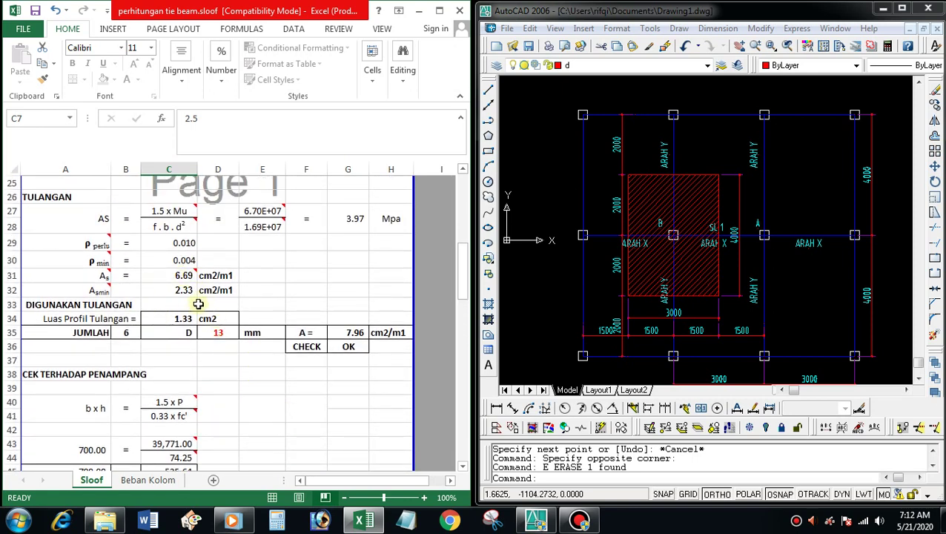
scroll(200, 292, down, 3)
scroll(200, 293, down, 3)
scroll(200, 294, up, 3)
scroll(200, 296, up, 2)
scroll(201, 297, up, 1)
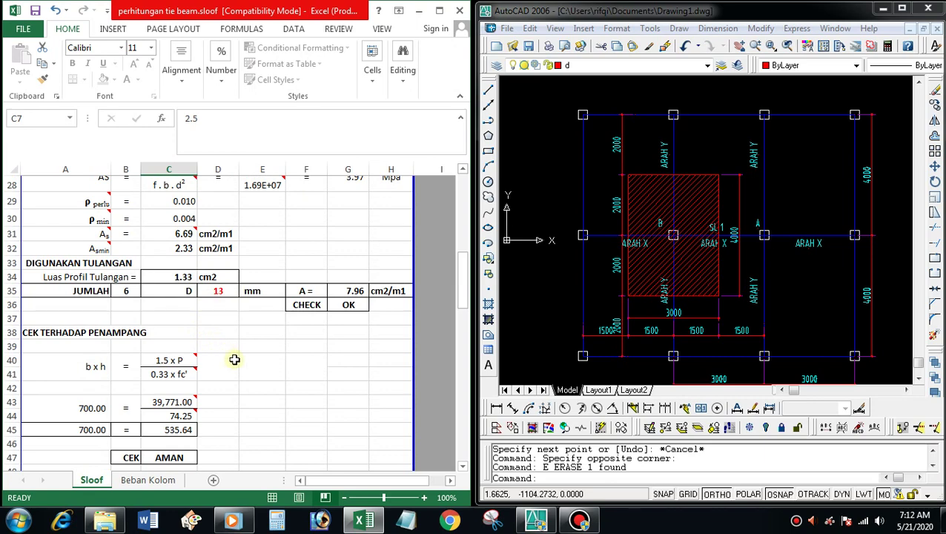
scroll(236, 362, down, 1)
scroll(236, 362, down, 3)
scroll(236, 362, up, 4)
scroll(236, 362, up, 6)
scroll(236, 362, up, 3)
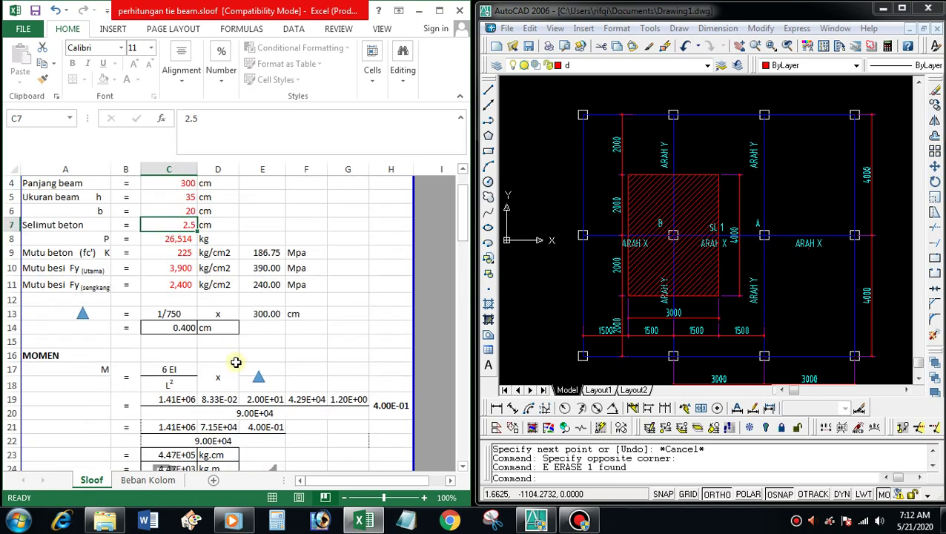
scroll(231, 343, up, 1)
Step: Try a beam height of 40 cm and review the resulting reinforcement
double_click(191, 239)
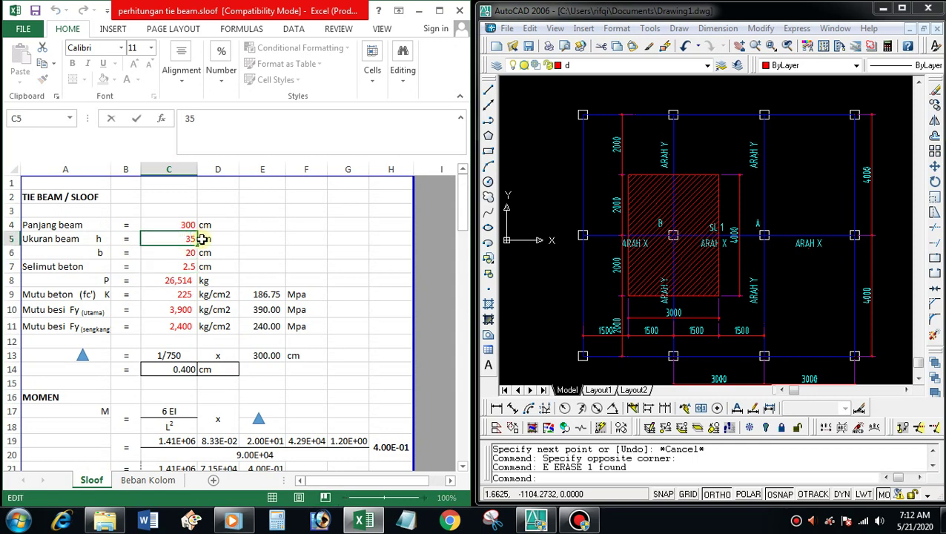
key(Escape)
text(40)
key(Return)
scroll(292, 295, down, 3)
scroll(300, 309, down, 2)
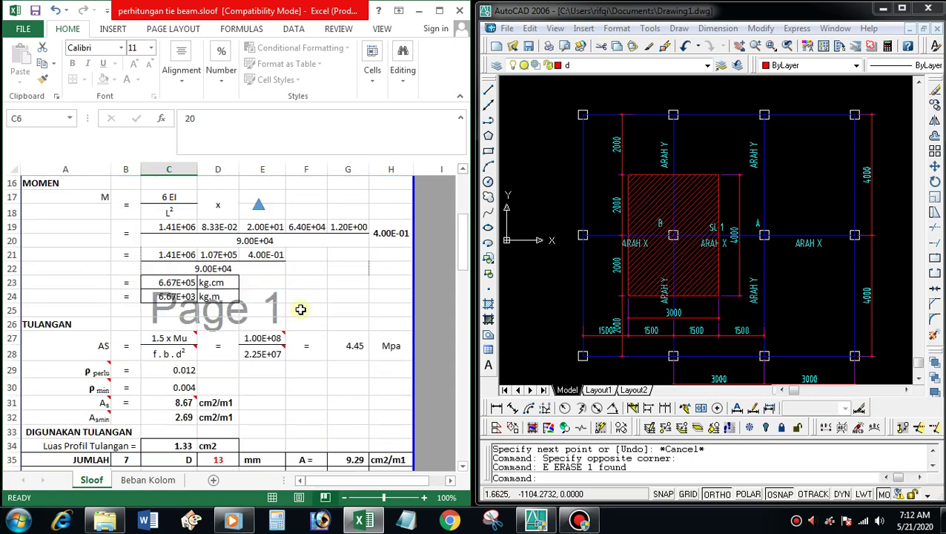
scroll(300, 309, down, 2)
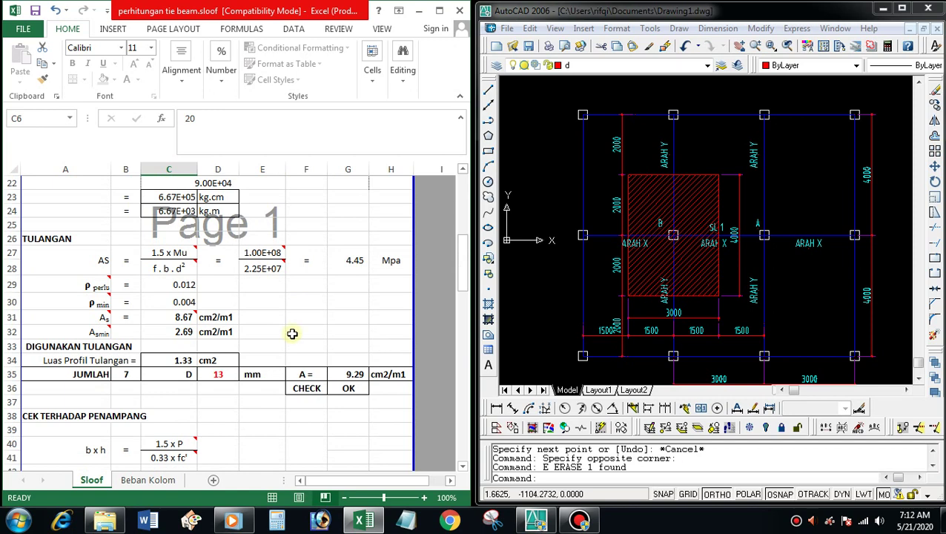
scroll(271, 372, down, 2)
scroll(252, 363, up, 5)
scroll(220, 340, up, 4)
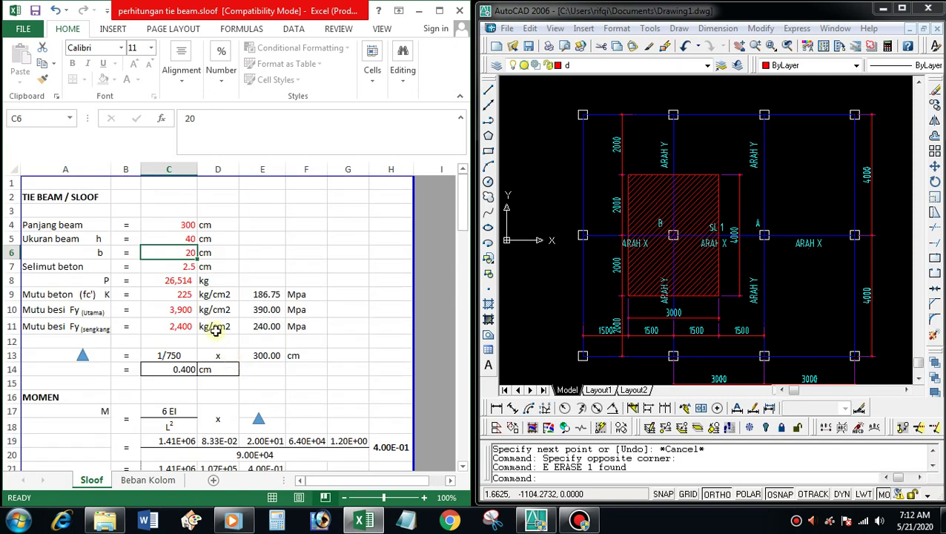
Step: Set beam height back to 35 cm and review down to the TULANGAN SENGKANG section
click(189, 238)
text(35)
key(Return)
scroll(296, 307, down, 5)
scroll(296, 307, down, 3)
scroll(295, 307, down, 2)
scroll(296, 307, down, 1)
scroll(296, 307, down, 2)
scroll(296, 307, down, 1)
scroll(296, 307, up, 4)
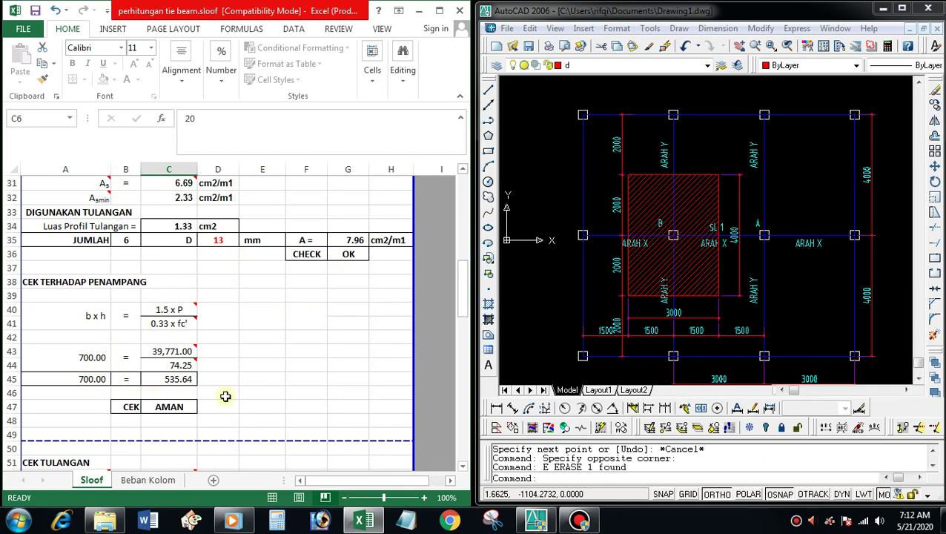
scroll(222, 363, down, 3)
scroll(228, 359, down, 1)
scroll(238, 366, down, 2)
scroll(238, 366, down, 2)
scroll(237, 365, up, 2)
scroll(237, 365, down, 3)
scroll(238, 363, down, 1)
scroll(241, 362, down, 2)
scroll(243, 360, down, 2)
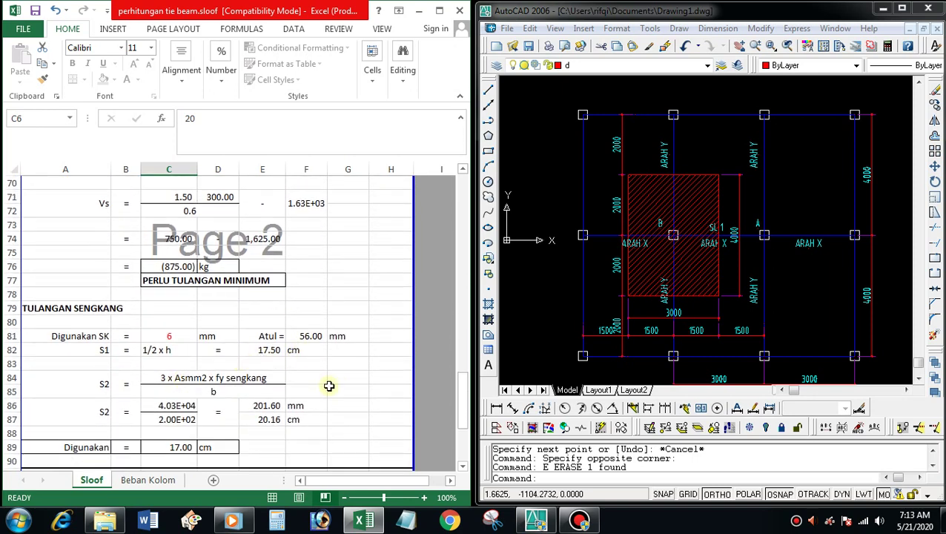
scroll(338, 385, down, 1)
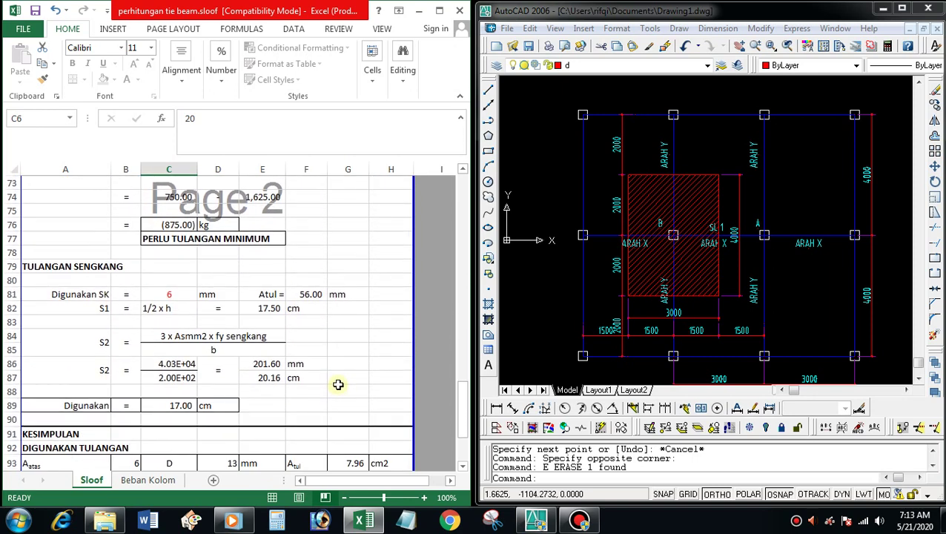
Step: Change the stirrup diameter in C81 from 6 to 8 mm, giving Atul 100.00 and S2 36.00 cm
click(171, 294)
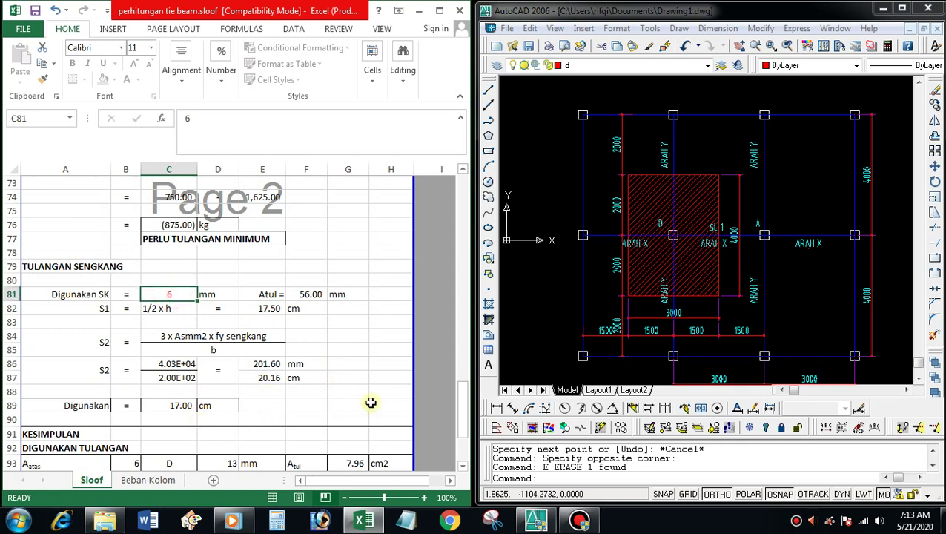
text(8)
key(Return)
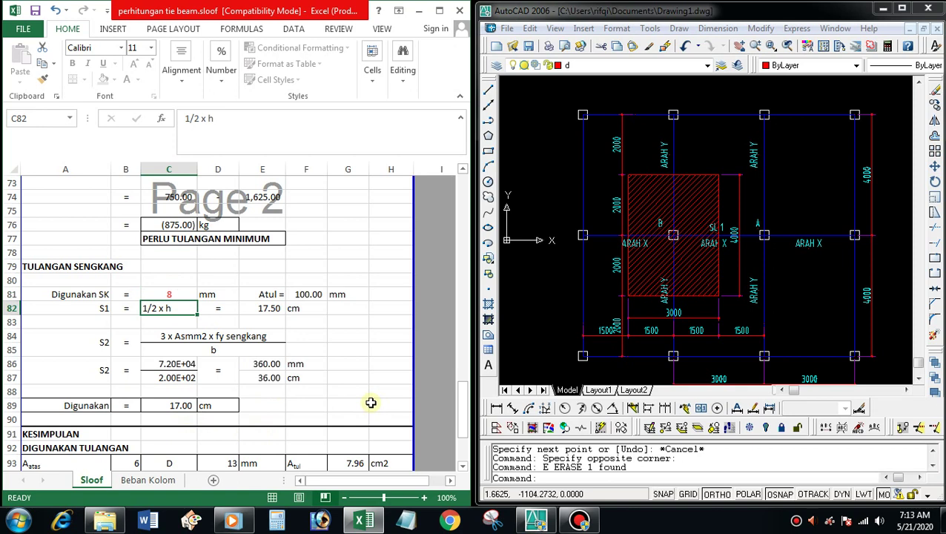
key(Up)
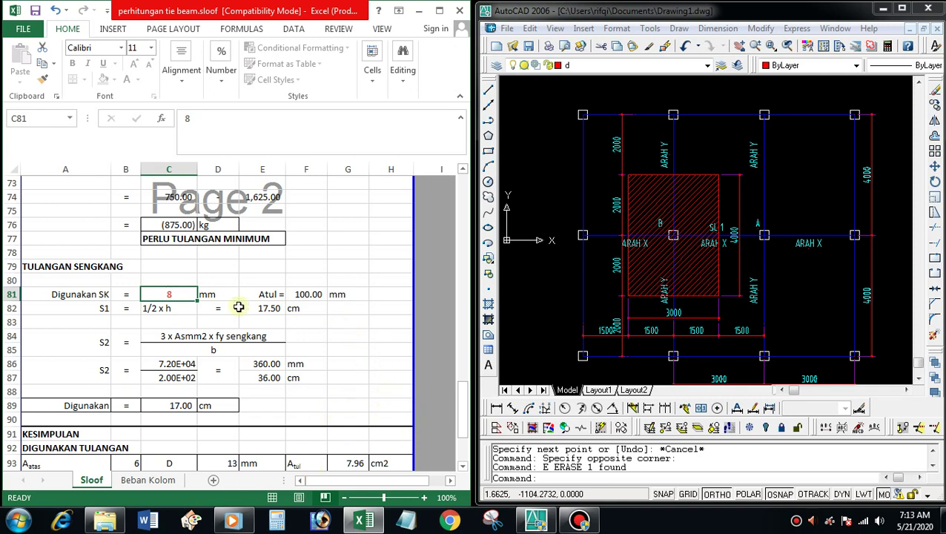
scroll(239, 307, down, 1)
scroll(238, 307, down, 1)
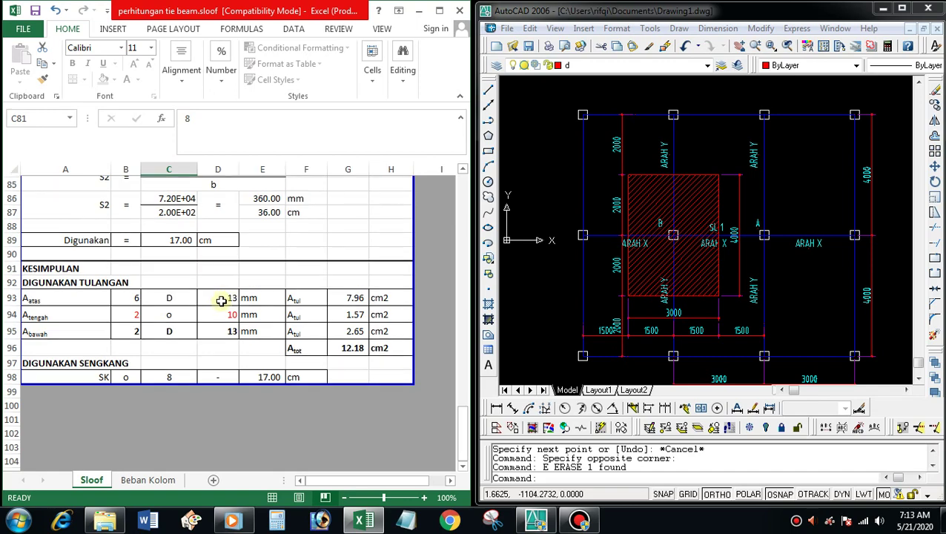
scroll(220, 296, up, 5)
scroll(220, 298, up, 4)
scroll(221, 300, up, 3)
scroll(221, 300, up, 2)
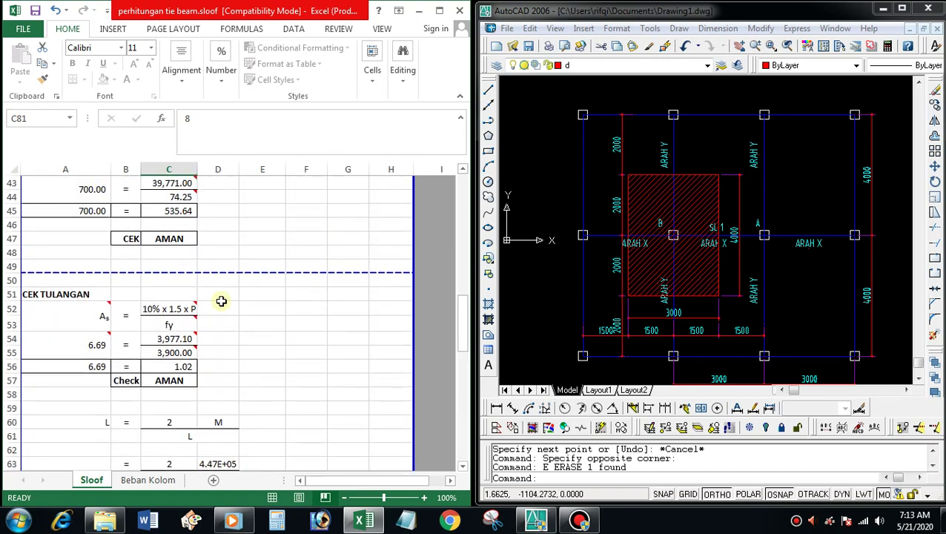
scroll(220, 297, up, 4)
click(217, 238)
text(16)
key(Return)
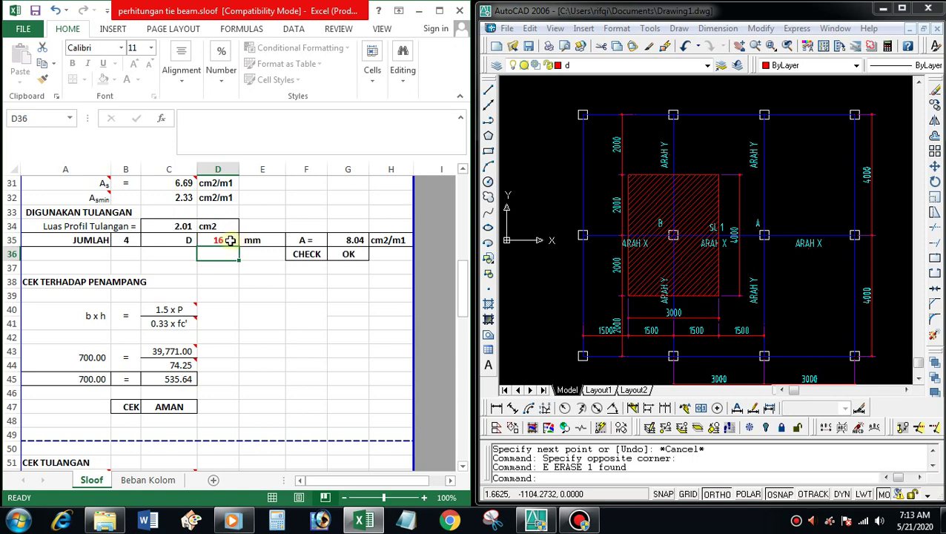
click(230, 241)
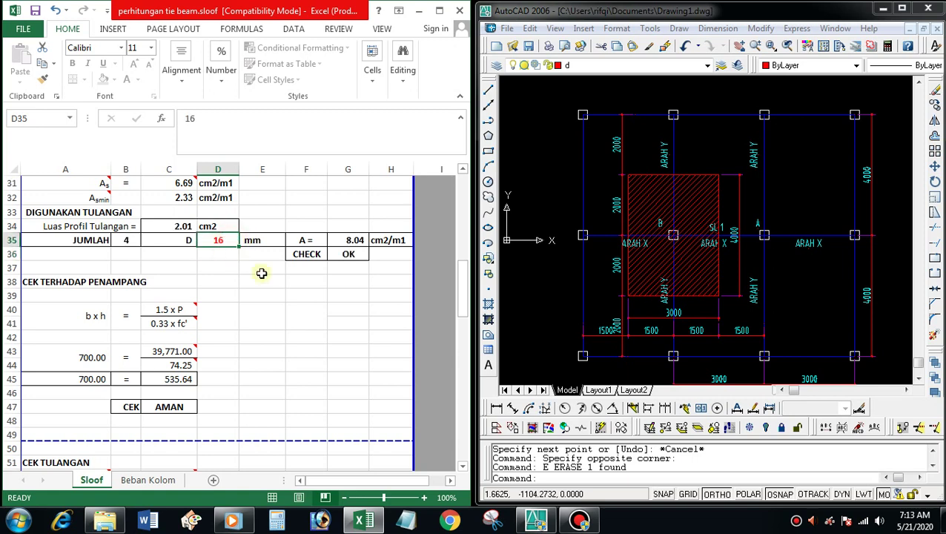
text(1)
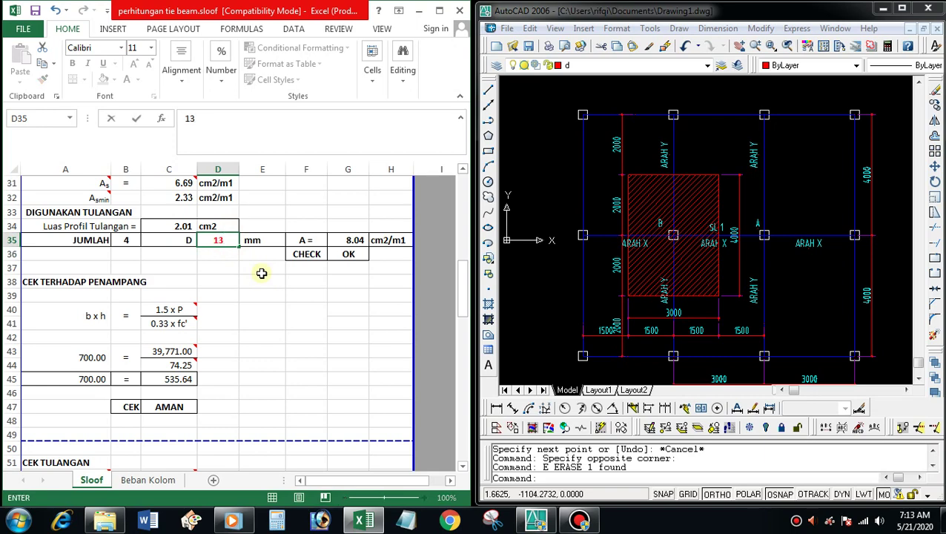
click(277, 281)
scroll(282, 286, down, 3)
scroll(287, 294, down, 4)
scroll(288, 295, down, 6)
scroll(288, 294, down, 2)
scroll(289, 295, down, 2)
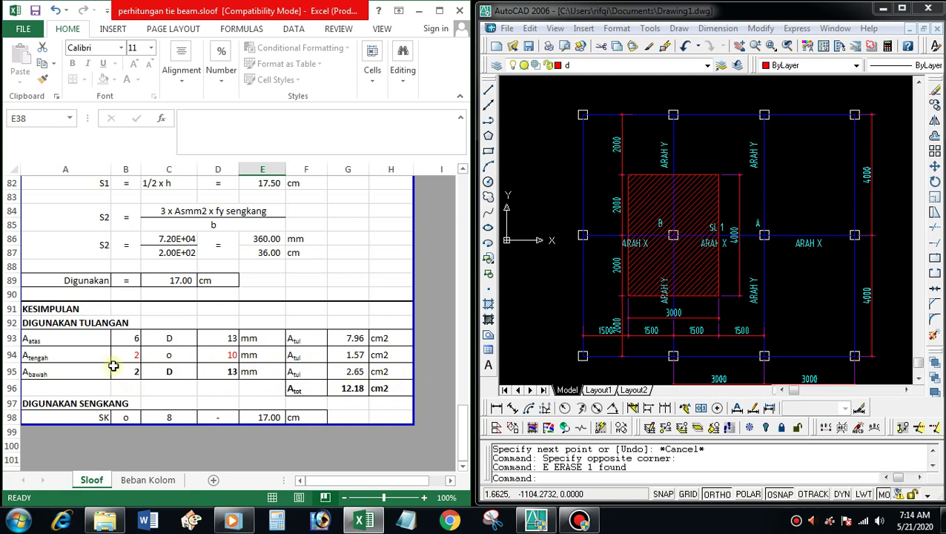
scroll(170, 350, down, 1)
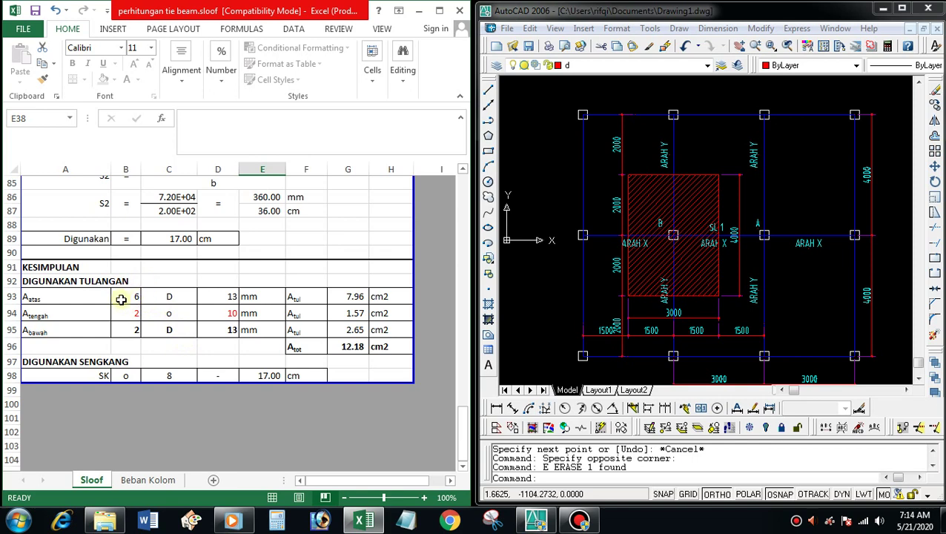
Step: Draw a closed 200 × 350 polyline rectangle beside the plan as the beam outline
scroll(767, 278, down, 2)
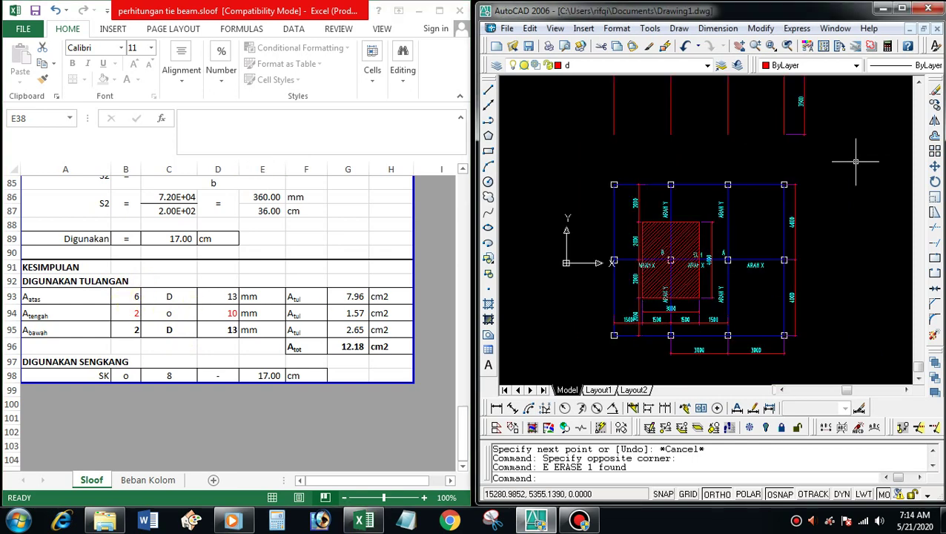
text(pl)
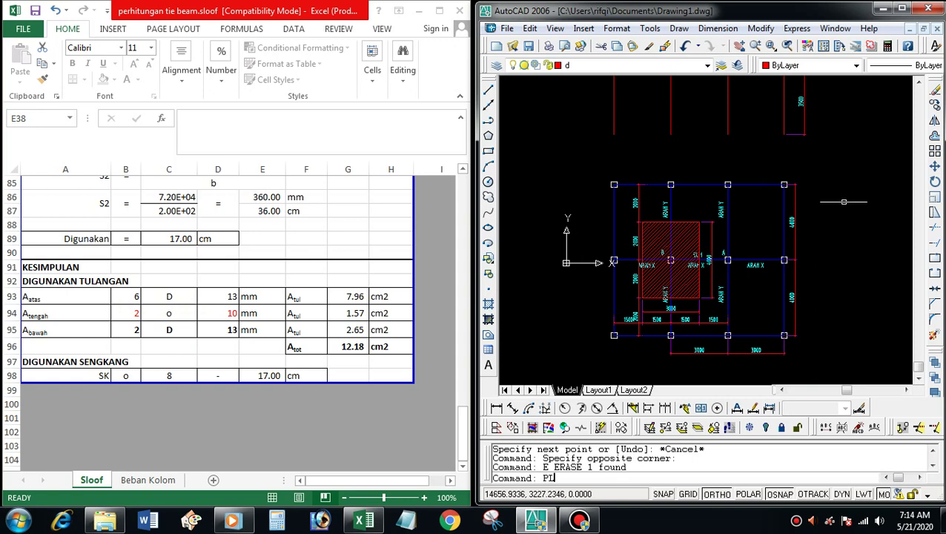
key(Return)
scroll(842, 204, up, 3)
click(811, 171)
text(35)
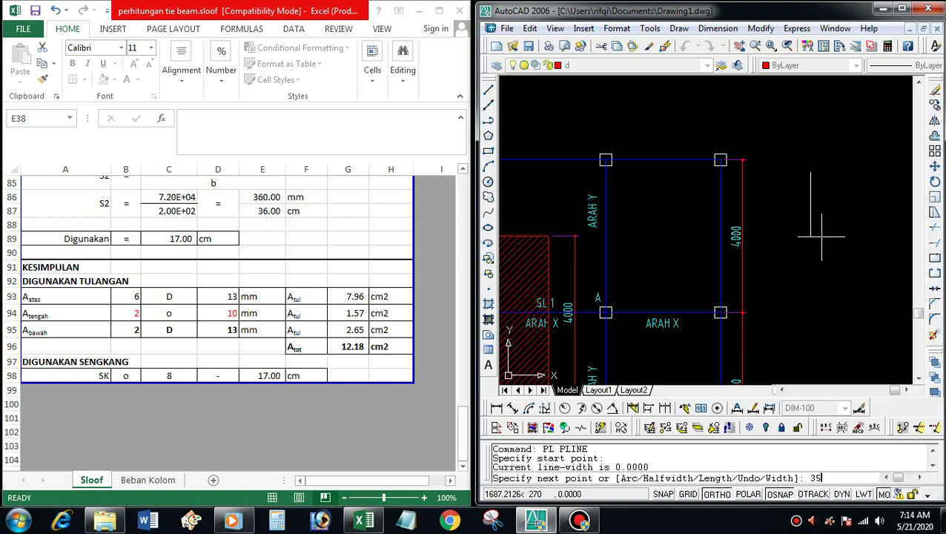
text(0)
key(Return)
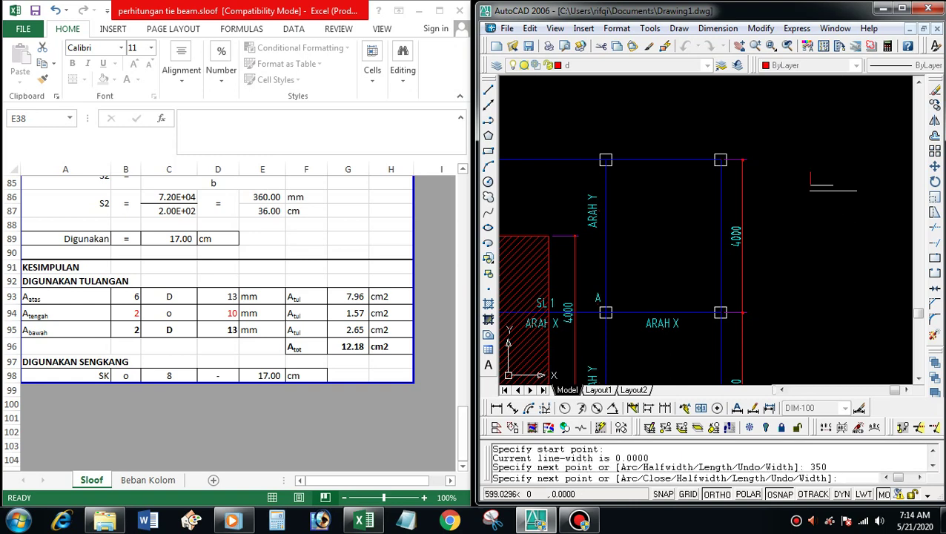
scroll(843, 186, up, 3)
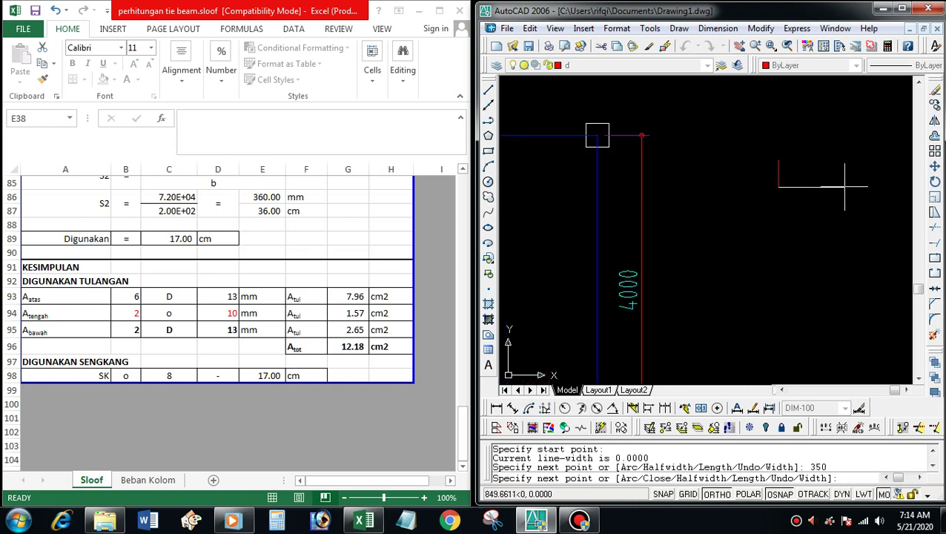
text(0)
key(Return)
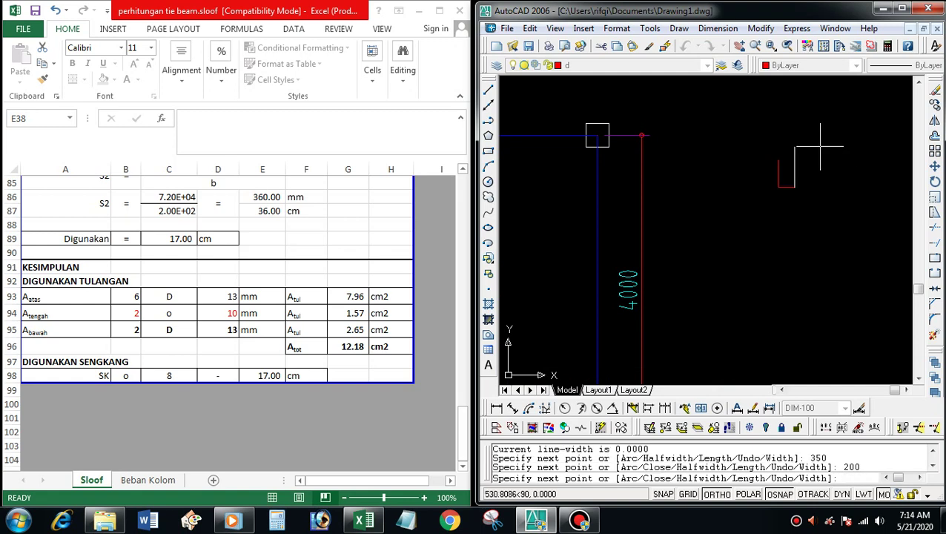
key(Return)
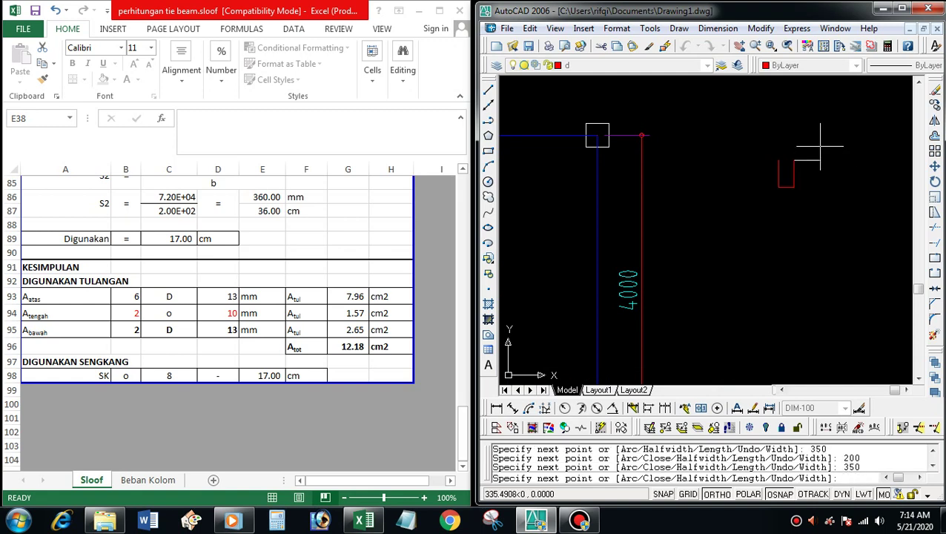
text(c)
key(Return)
scroll(797, 165, up, 4)
text(o)
key(Return)
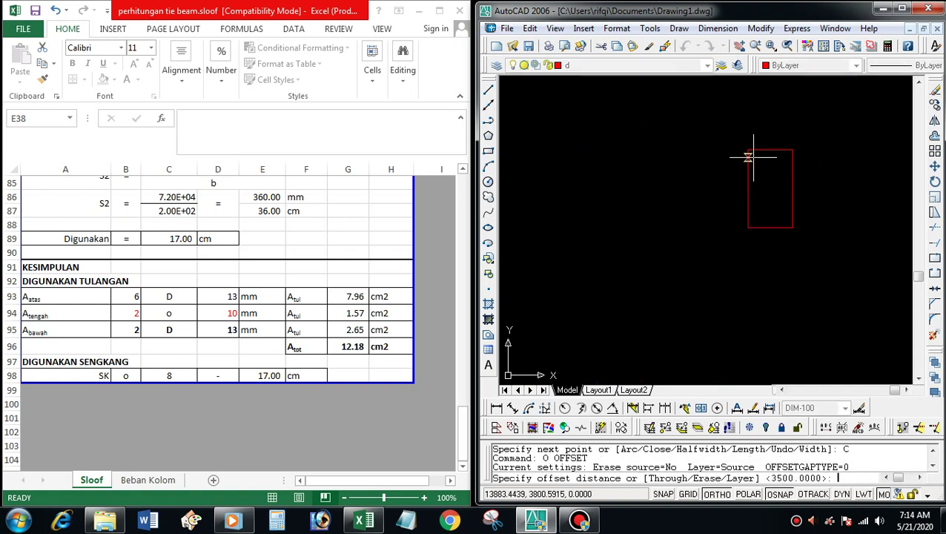
Step: Offset the beam outline rectangle 25 units inward
text(2)
key(Return)
scroll(751, 157, up, 3)
click(782, 140)
scroll(803, 152, up, 2)
click(815, 148)
key(Return)
scroll(754, 346, up, 1)
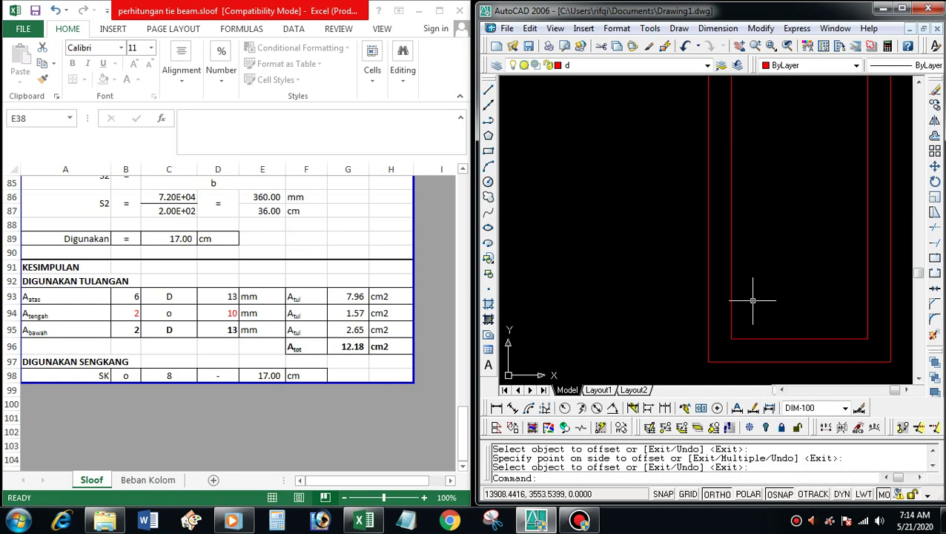
Step: Draw a small bar circle inside the section
text(c)
key(Return)
click(751, 300)
click(751, 293)
drag(740, 289, 764, 313)
Step: Move the bar circle into the inner bottom-left corner
scroll(751, 304, up, 2)
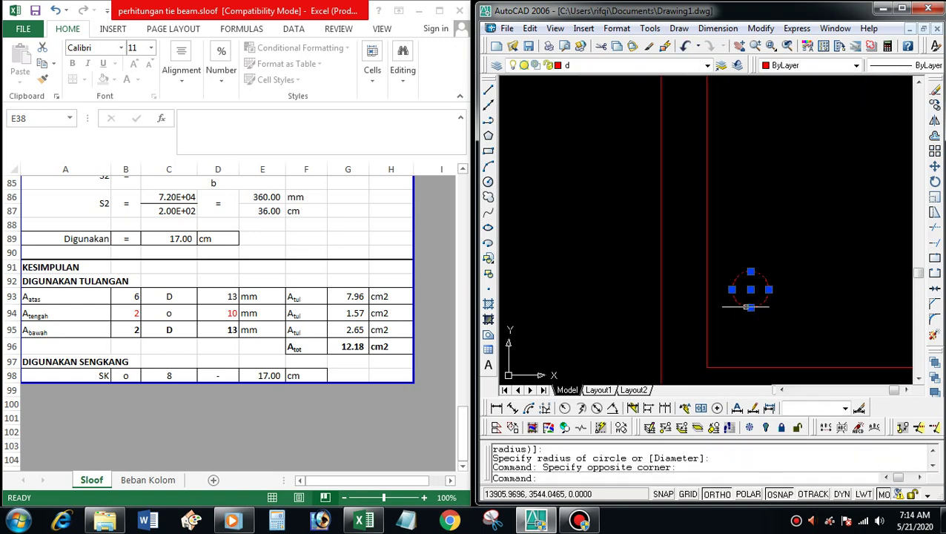
text(m)
key(Return)
click(732, 288)
click(724, 289)
key(Return)
drag(704, 271, 744, 307)
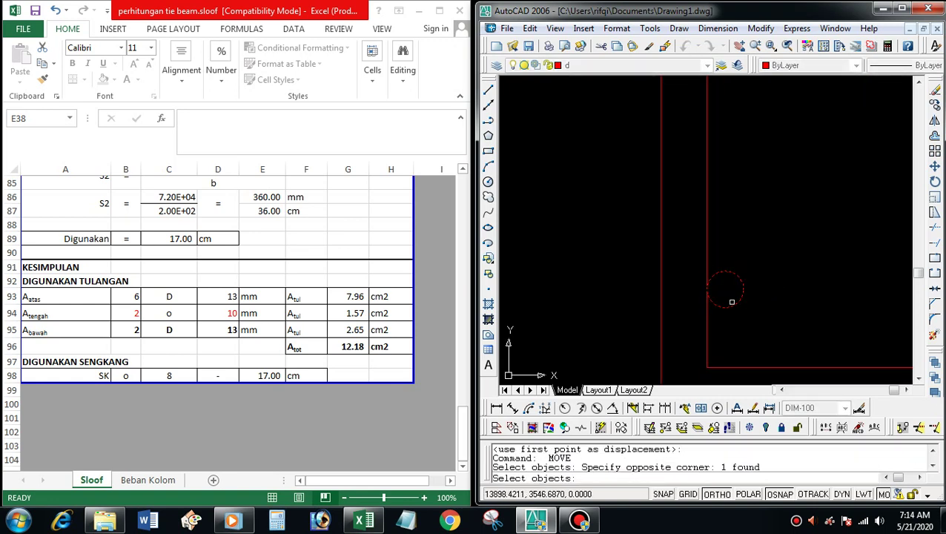
key(Return)
click(724, 289)
click(724, 368)
Step: Copy the bottom-left bar to the inner bottom-right corner
scroll(697, 304, down, 2)
click(667, 280)
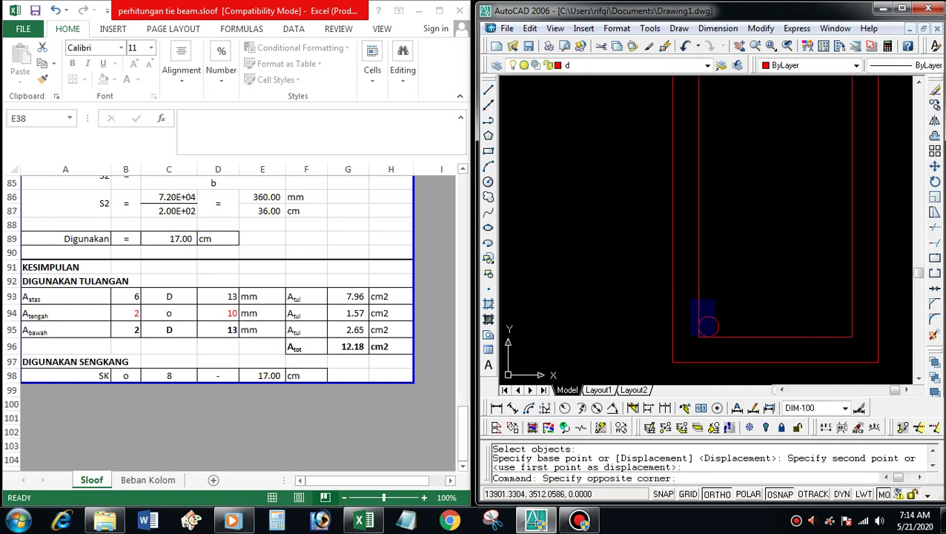
click(732, 352)
text(c)
key(Return)
click(708, 327)
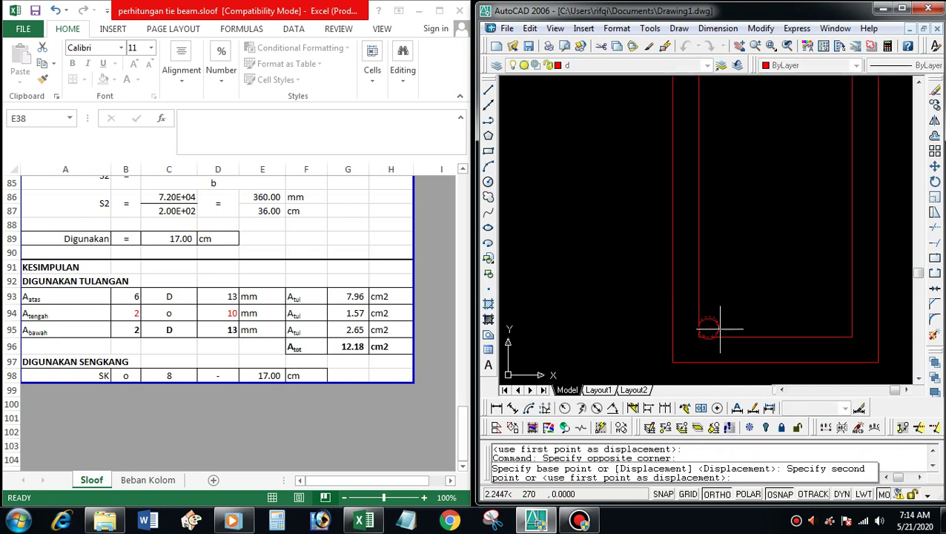
click(841, 327)
Step: Copy both bottom corner bars up to the inner top corners
key(Return)
key(Return)
click(682, 307)
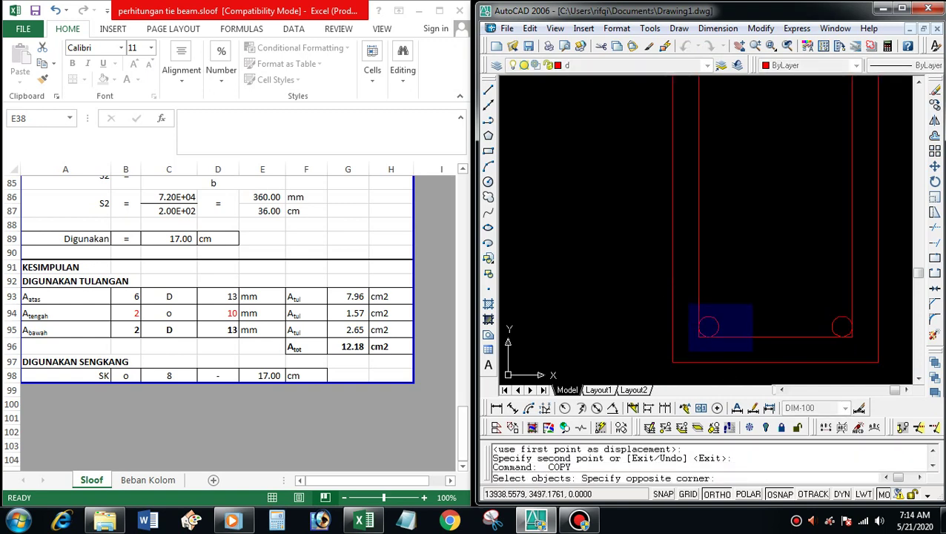
click(745, 350)
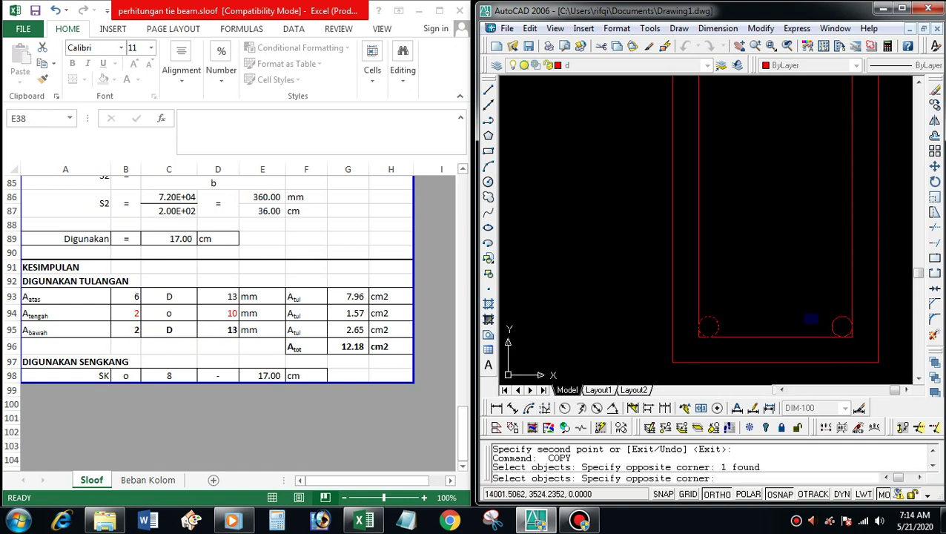
click(802, 312)
click(867, 354)
scroll(856, 329, down, 1)
scroll(856, 330, up, 1)
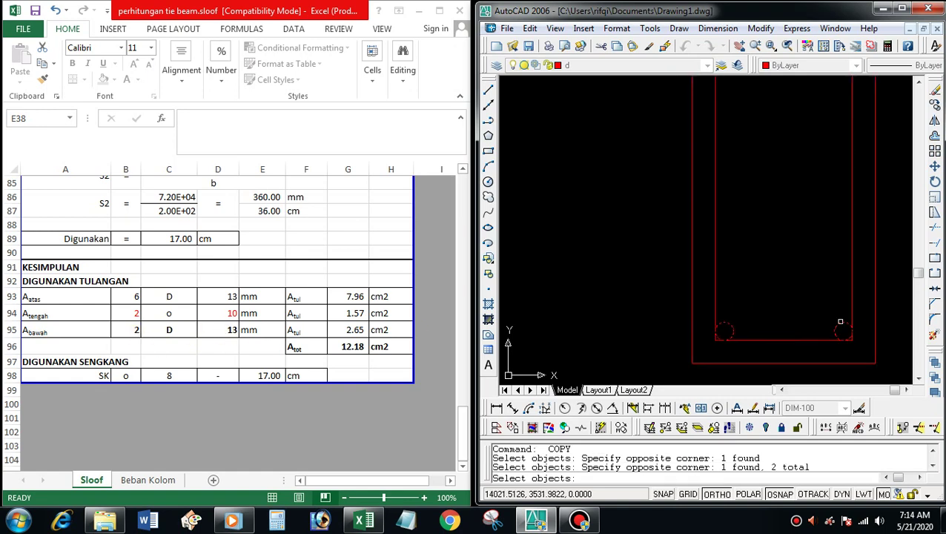
key(Return)
click(843, 324)
scroll(844, 297, down, 1)
scroll(845, 159, up, 2)
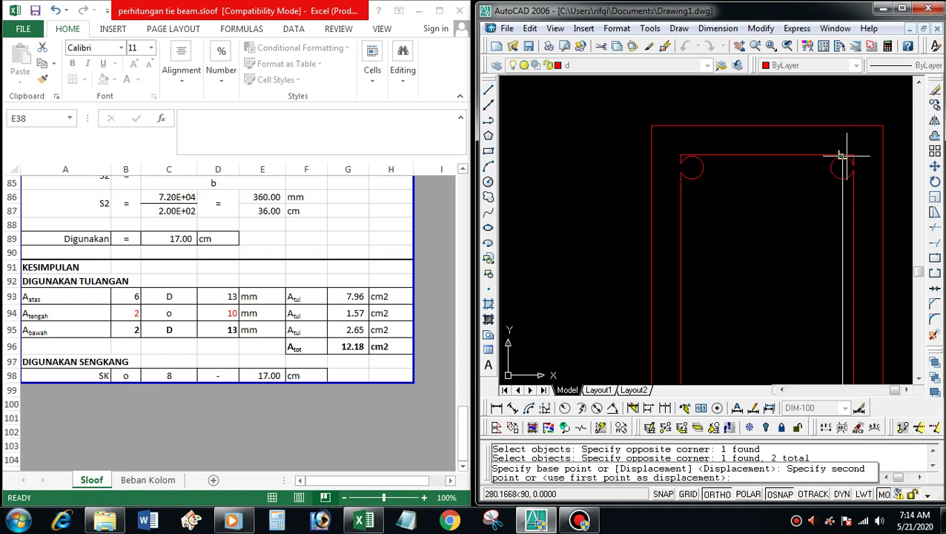
click(842, 157)
key(Return)
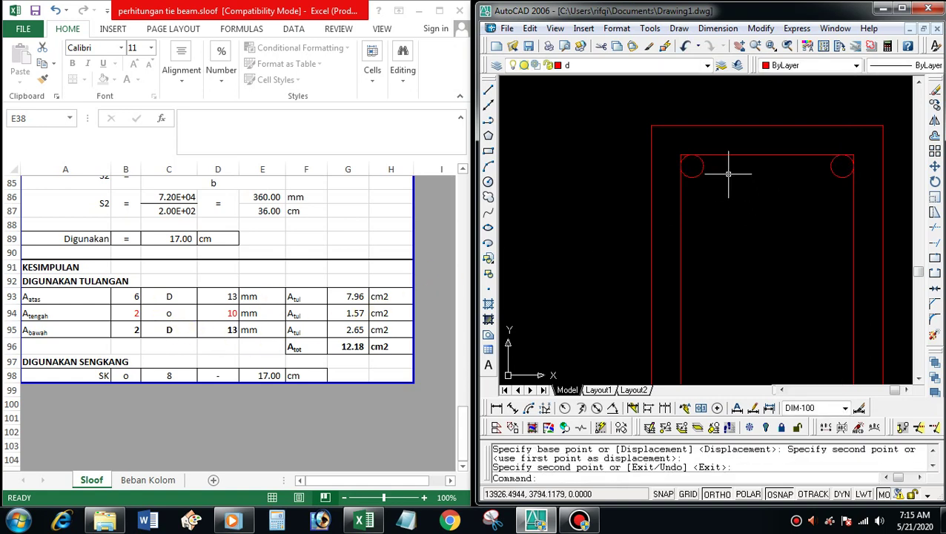
Step: Copy the two top corner bars to positions lower down each side
text(Co)
key(Return)
click(843, 181)
click(820, 166)
click(736, 193)
click(735, 192)
key(Return)
click(742, 192)
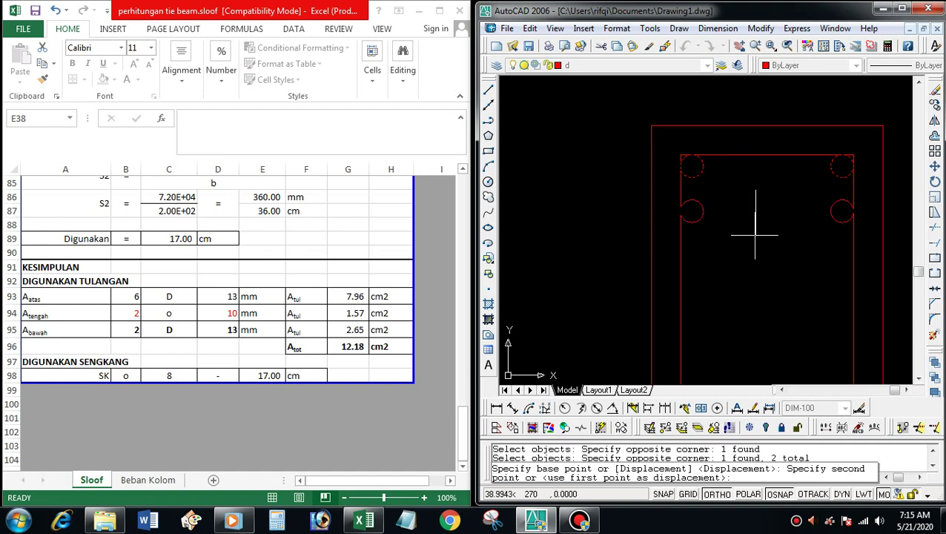
key(Return)
key(Return)
click(822, 152)
Step: Copy the top-right bar to add another bar in the top row
click(860, 181)
key(Return)
click(812, 180)
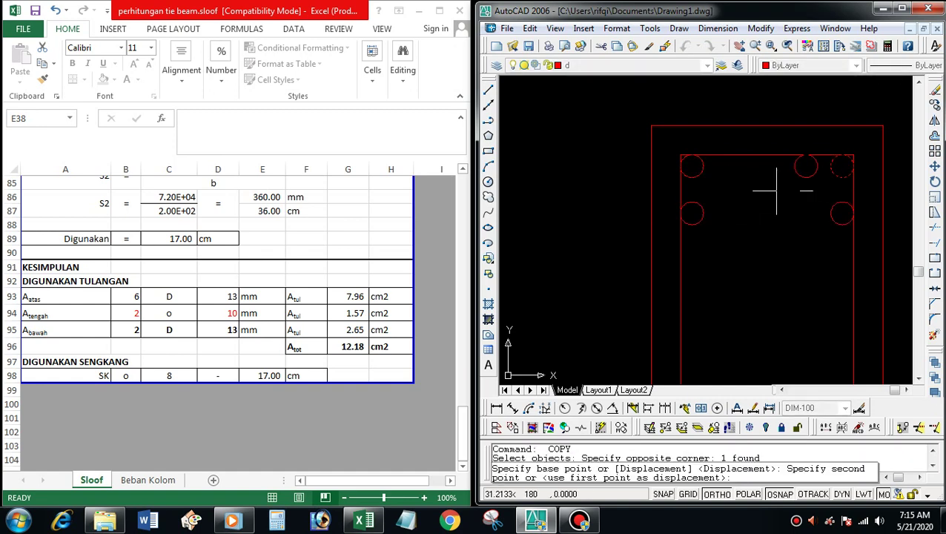
click(713, 185)
key(Return)
scroll(773, 273, down, 3)
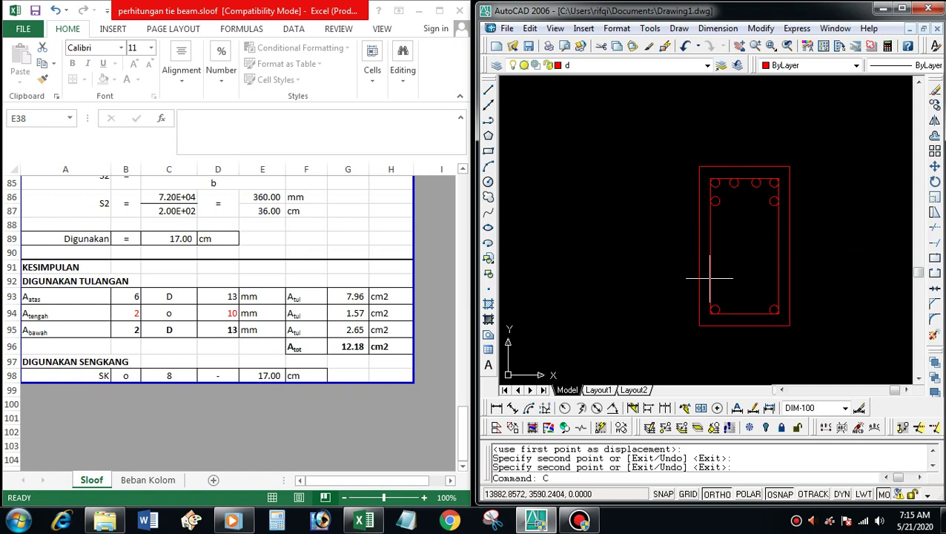
Step: Copy the two bottom bars up to mid-height of the section
text(o)
key(Return)
drag(669, 291, 752, 329)
drag(764, 285, 812, 323)
key(Return)
click(826, 294)
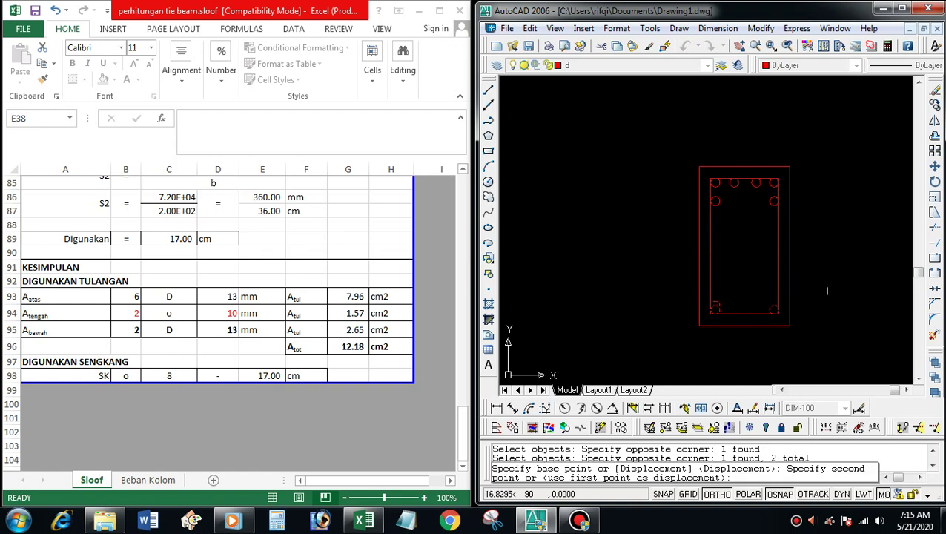
click(827, 240)
key(Return)
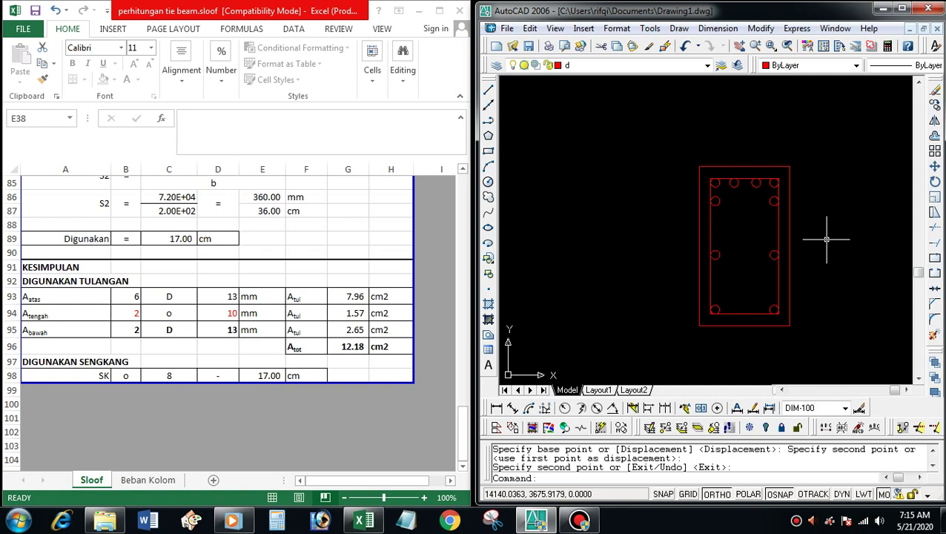
Step: Move the two mid-height bars slightly upward, then zoom out
click(639, 235)
click(790, 260)
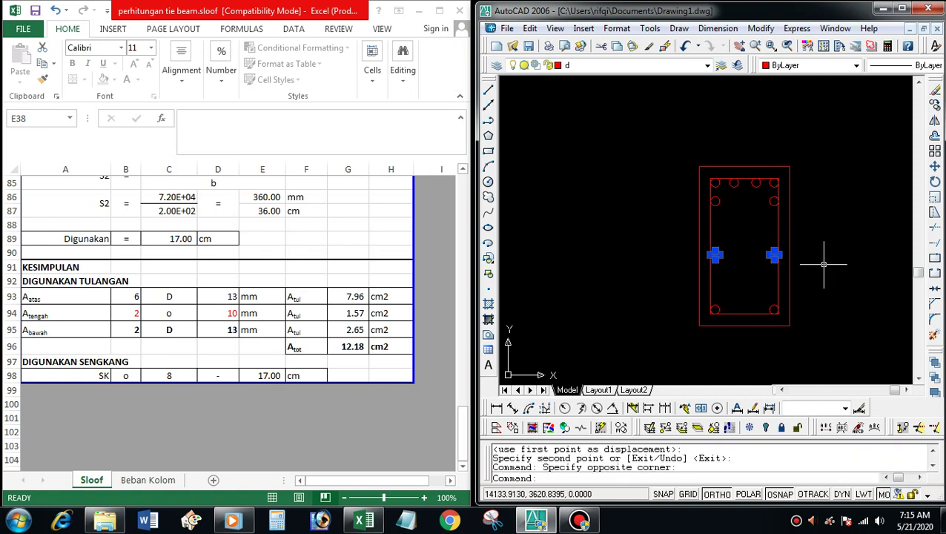
scroll(815, 250, up, 1)
text(m)
key(Return)
click(815, 250)
click(816, 245)
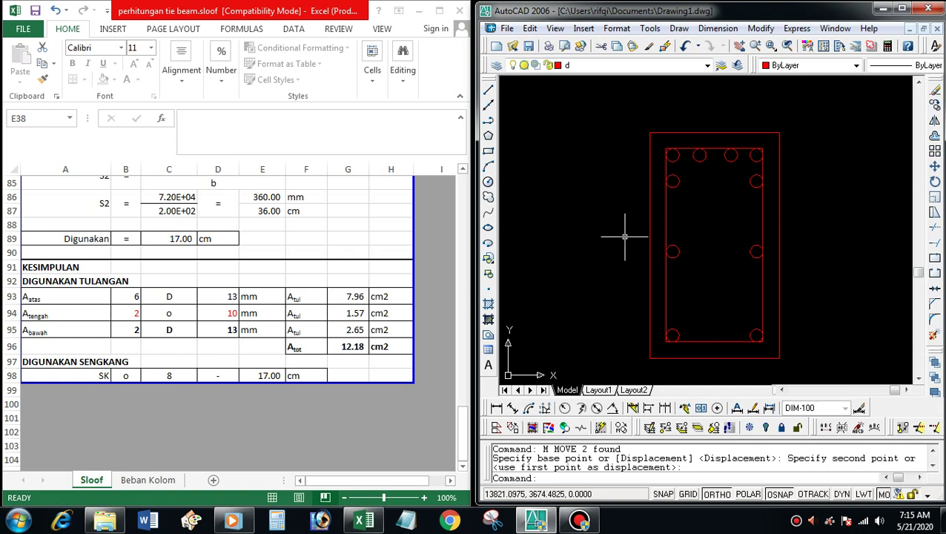
scroll(622, 237, down, 2)
scroll(614, 236, down, 4)
scroll(724, 226, down, 2)
scroll(725, 231, up, 3)
scroll(798, 216, down, 1)
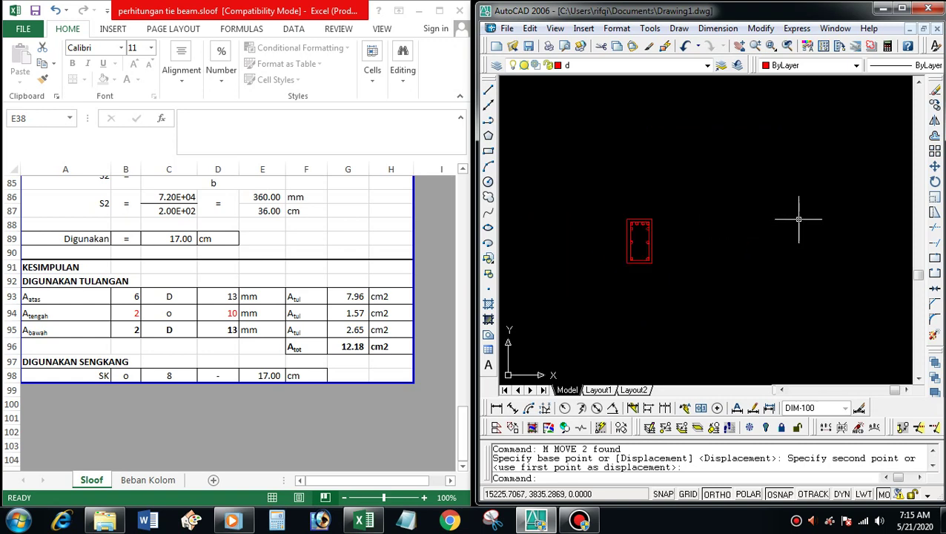
Step: Draw a vertical line and a horizontal line from its midpoint to the right
text(l)
key(Return)
click(699, 163)
click(700, 223)
key(Return)
scroll(707, 207, up, 3)
text(L)
key(Return)
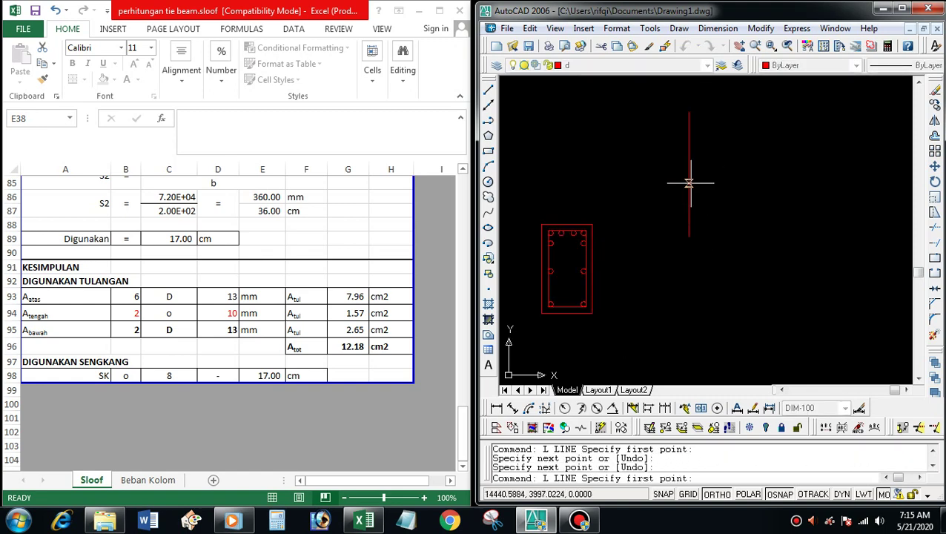
click(688, 183)
click(793, 182)
key(Return)
Step: Trim away the part of the vertical line below the horizontal line
click(700, 204)
click(671, 185)
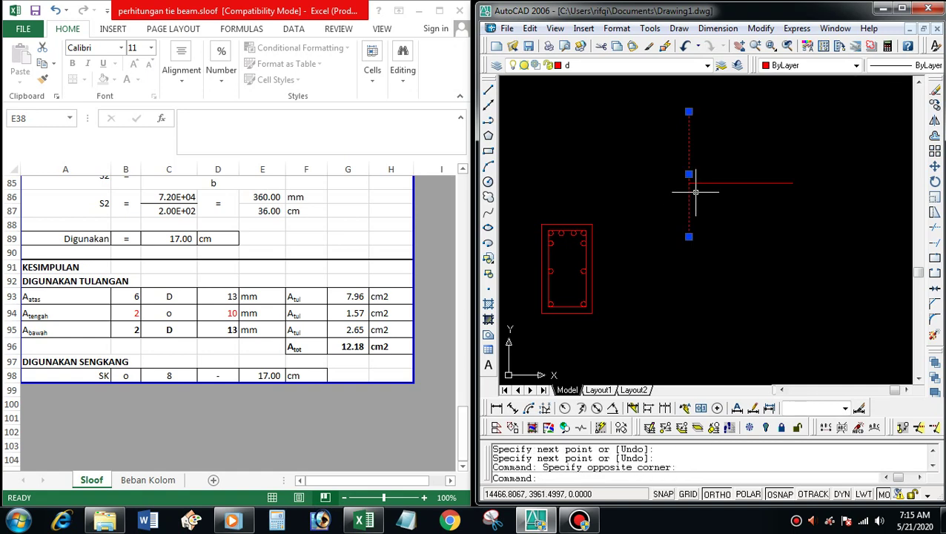
key(Escape)
key(Escape)
text(tr)
key(Return)
drag(771, 172, 734, 191)
key(Return)
drag(704, 223, 675, 206)
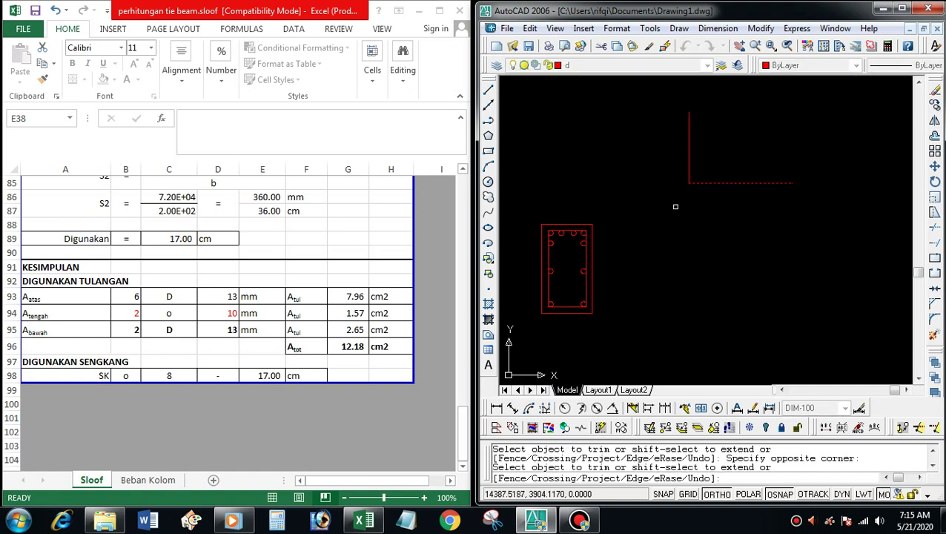
key(Return)
key(Escape)
key(Escape)
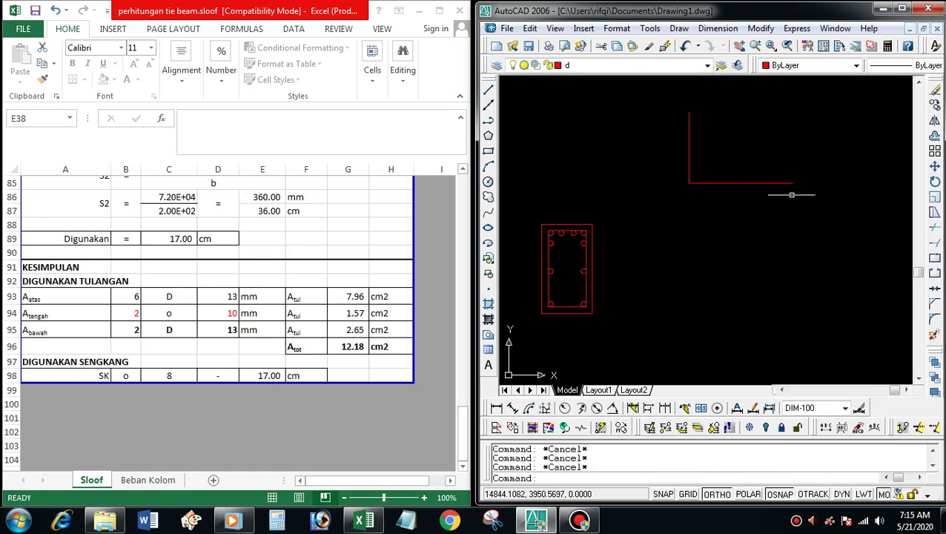
Step: Draw a line straight down from the horizontal line's right end
text(Ppl)
key(Return)
key(Escape)
key(Escape)
scroll(799, 205, up, 3)
text(l)
key(Return)
click(784, 157)
click(796, 258)
key(Return)
Step: Draw a polyline arc from that line's midpoint through a second point to the left
text(pl)
key(Return)
click(784, 208)
text(a)
key(Return)
text(S)
key(Return)
click(676, 213)
click(582, 243)
key(Return)
Step: Grip-stretch the arc's middle point slightly lower
scroll(678, 217, up, 1)
click(682, 185)
click(678, 215)
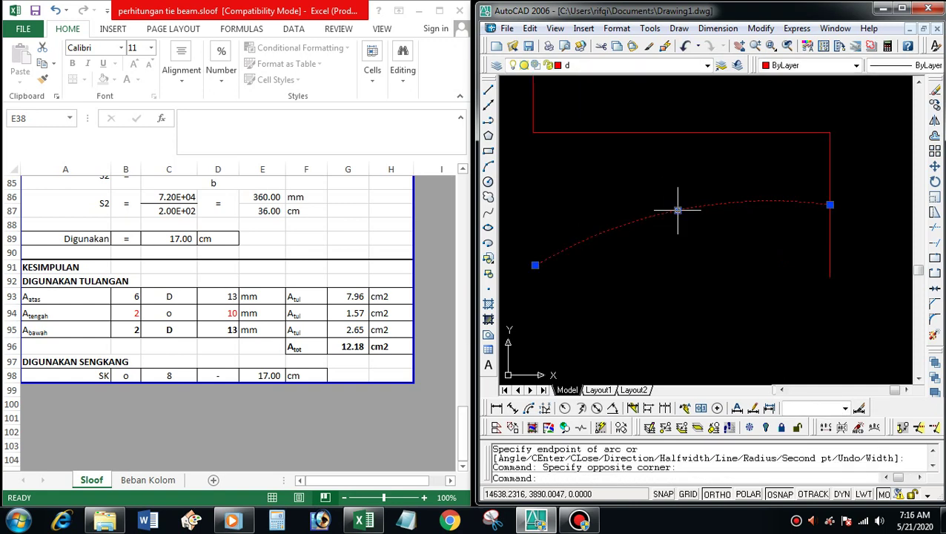
click(678, 215)
scroll(678, 211, down, 2)
click(696, 213)
key(Escape)
key(Escape)
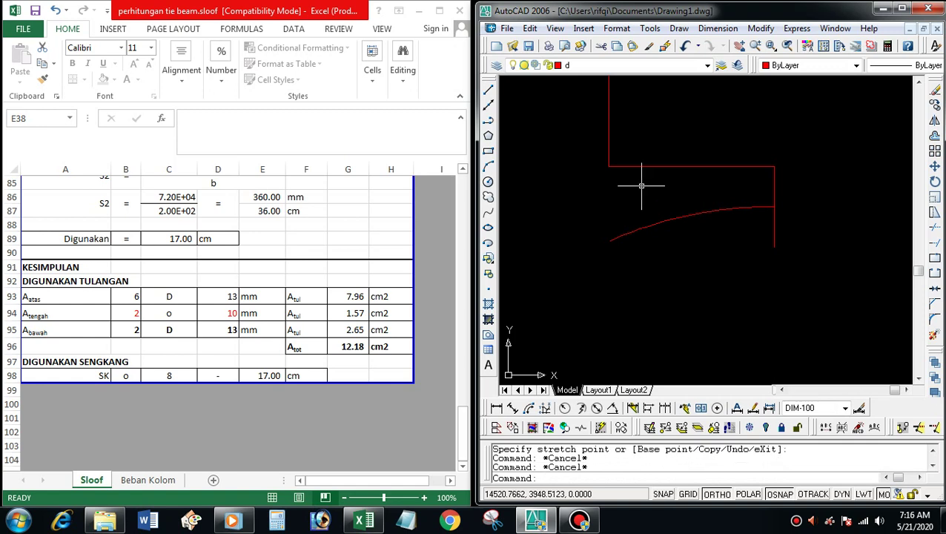
Step: Erase the right vertical line
text(l)
key(Return)
key(Escape)
key(Escape)
scroll(732, 186, down, 1)
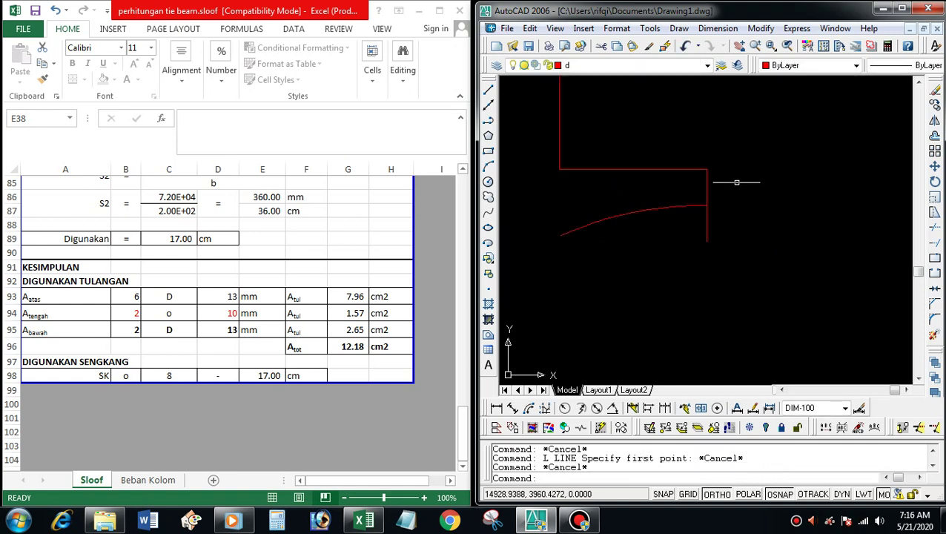
click(712, 170)
click(669, 188)
text(e)
key(Return)
scroll(672, 196, up, 2)
scroll(672, 196, up, 1)
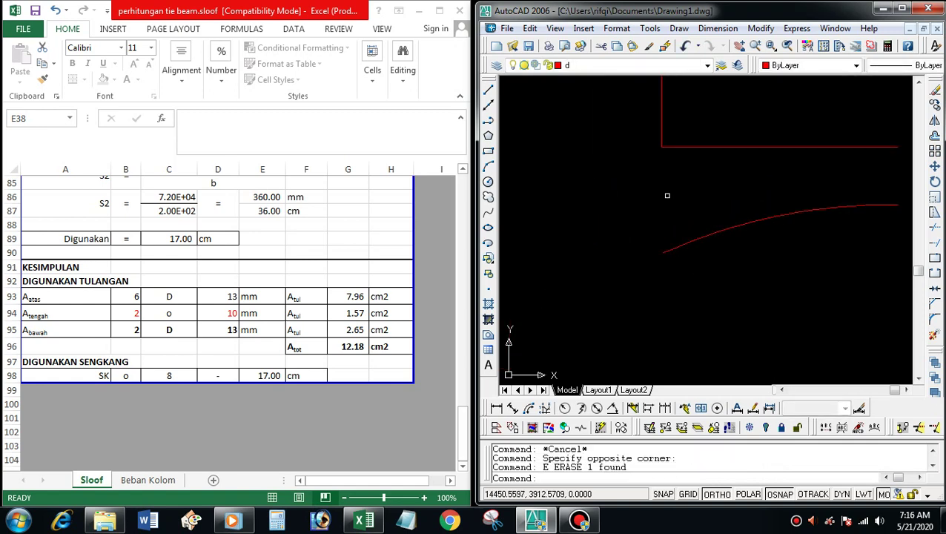
Step: Draw a short vertical polyline stroke for the arrow, then turn ortho off
key(Return)
click(661, 178)
click(660, 217)
scroll(668, 210, up, 2)
key(F8)
key(Return)
Step: Mirror the arrow stroke, keeping the original, to complete the downward arrow
click(672, 194)
click(642, 214)
text(MI)
key(Return)
click(647, 230)
click(643, 169)
key(Return)
scroll(711, 245, down, 2)
scroll(711, 244, down, 2)
scroll(687, 228, up, 3)
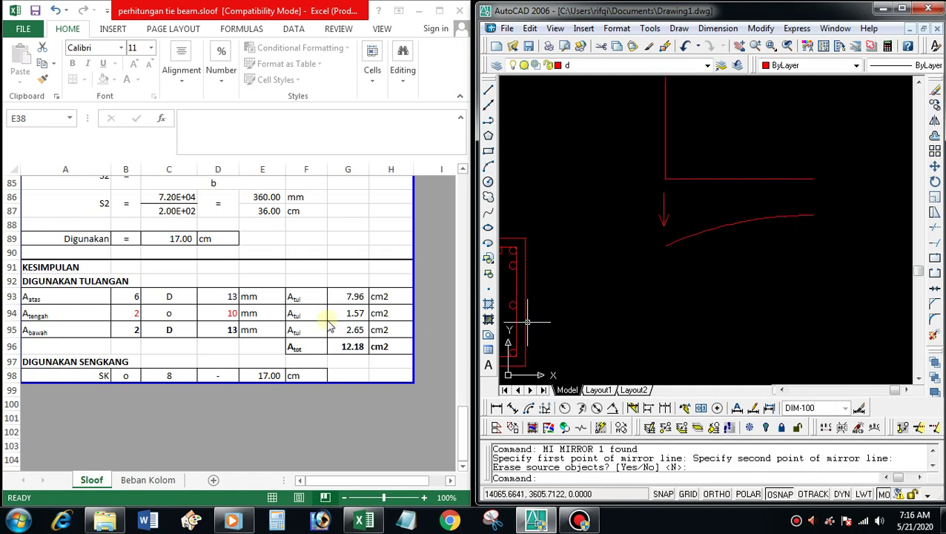
click(327, 386)
Step: Scroll the Sloof sheet to the top inputs: length 300 cm, 35 by 20 cm section, 2.5 cm cover
scroll(315, 372, up, 5)
scroll(311, 363, up, 5)
scroll(305, 353, up, 5)
scroll(306, 352, up, 3)
scroll(300, 353, up, 2)
scroll(300, 353, up, 4)
scroll(299, 352, up, 4)
scroll(298, 353, down, 1)
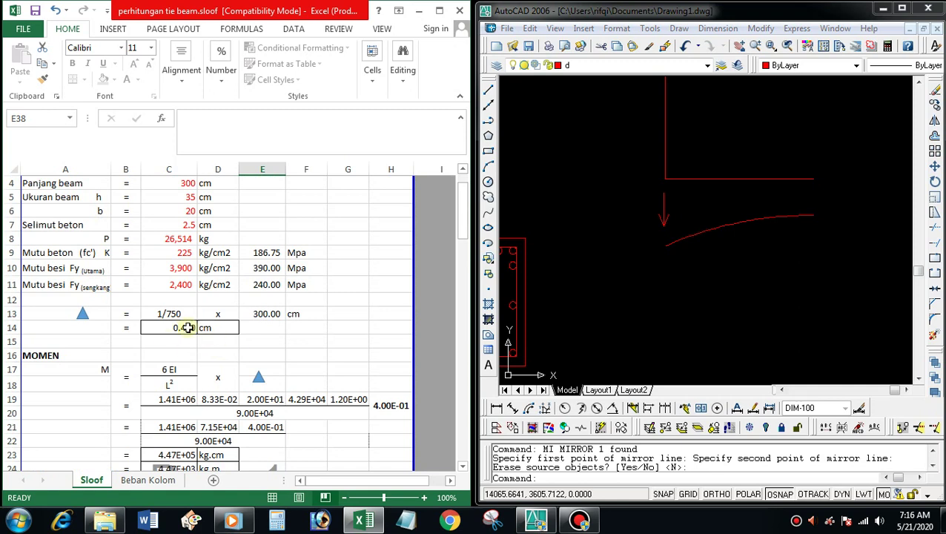
click(673, 278)
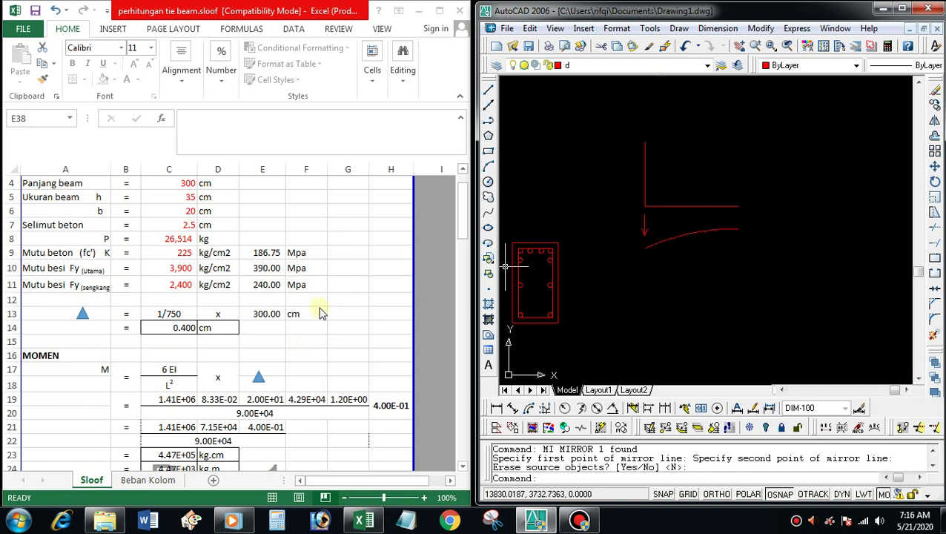
scroll(801, 214, down, 3)
scroll(665, 249, up, 1)
scroll(645, 245, up, 1)
scroll(672, 242, up, 1)
scroll(672, 242, up, 1)
click(682, 367)
click(554, 157)
key(Escape)
click(554, 157)
click(678, 207)
key(Escape)
click(521, 302)
click(685, 256)
key(Escape)
click(523, 312)
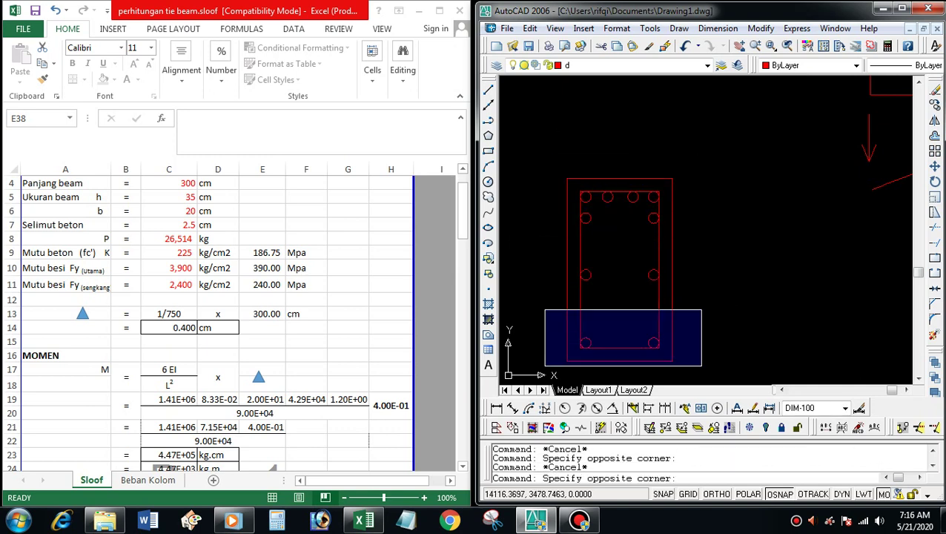
click(676, 354)
scroll(342, 302, down, 2)
scroll(343, 303, down, 5)
scroll(343, 302, down, 2)
scroll(344, 308, down, 5)
scroll(345, 312, down, 2)
scroll(345, 312, down, 4)
scroll(343, 312, down, 4)
scroll(344, 312, down, 4)
scroll(343, 315, up, 2)
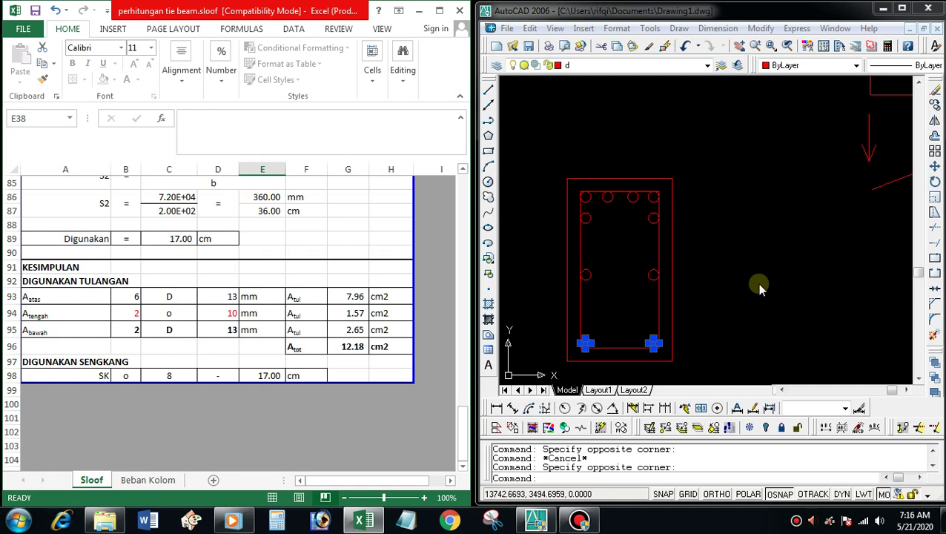
click(774, 5)
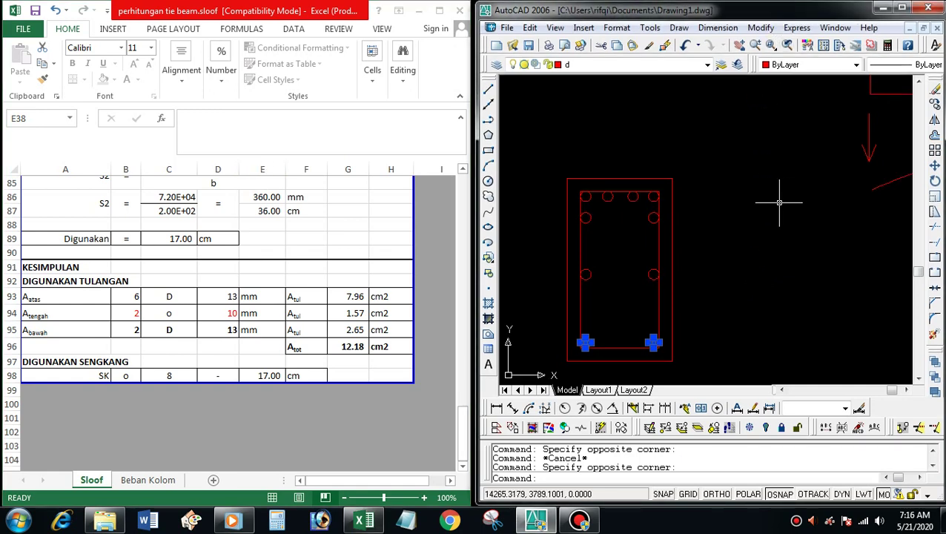